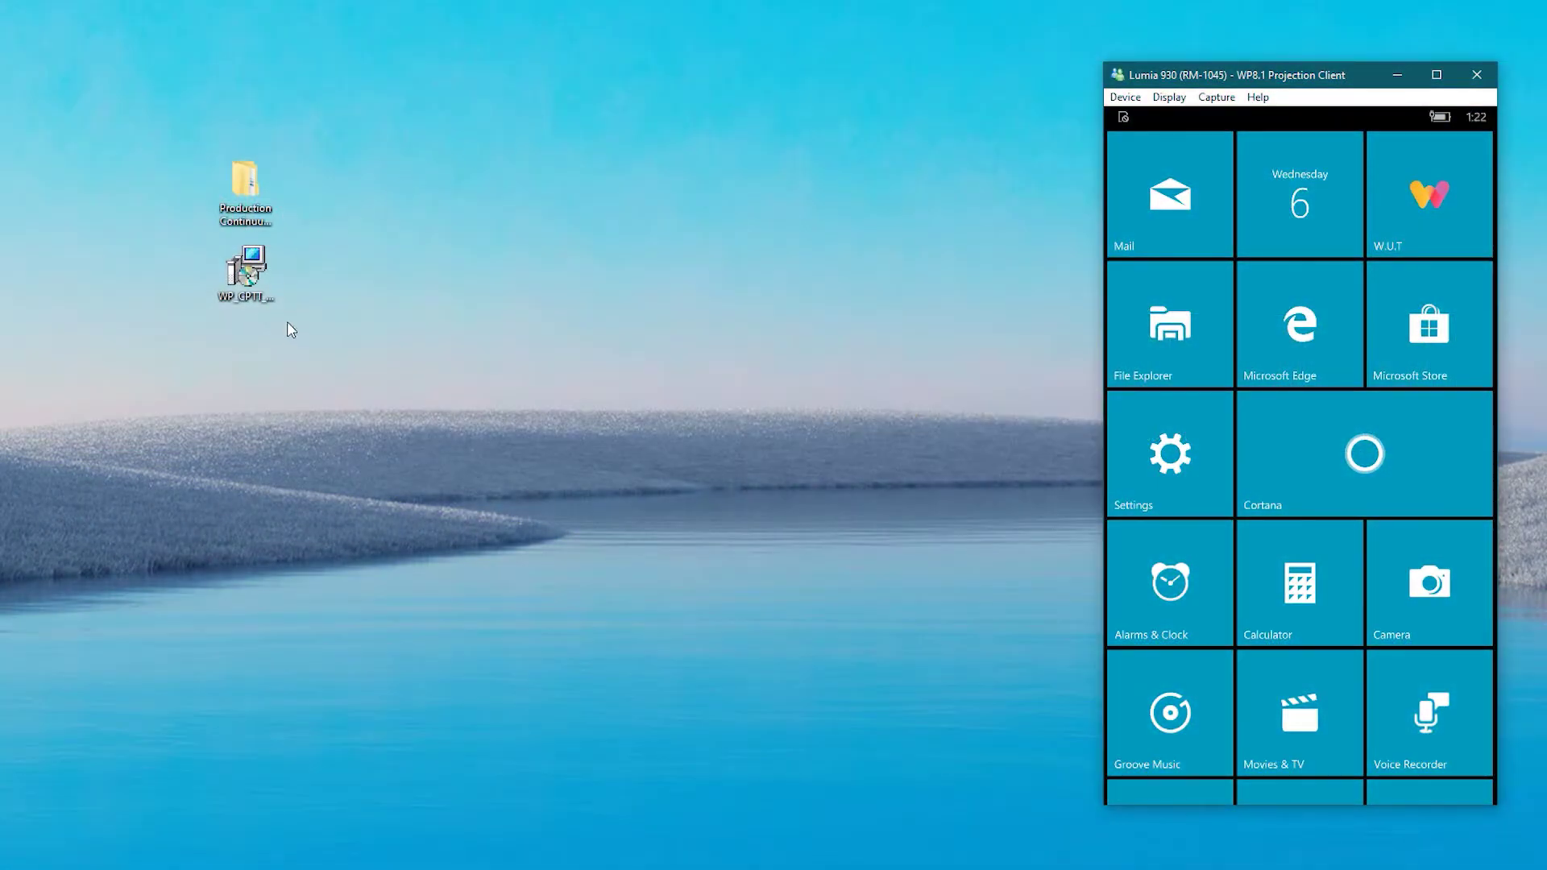
- Open the Production Continuum Cabs folder from the desktop to list its build folders
left_click_drag(291, 330, 222, 172)
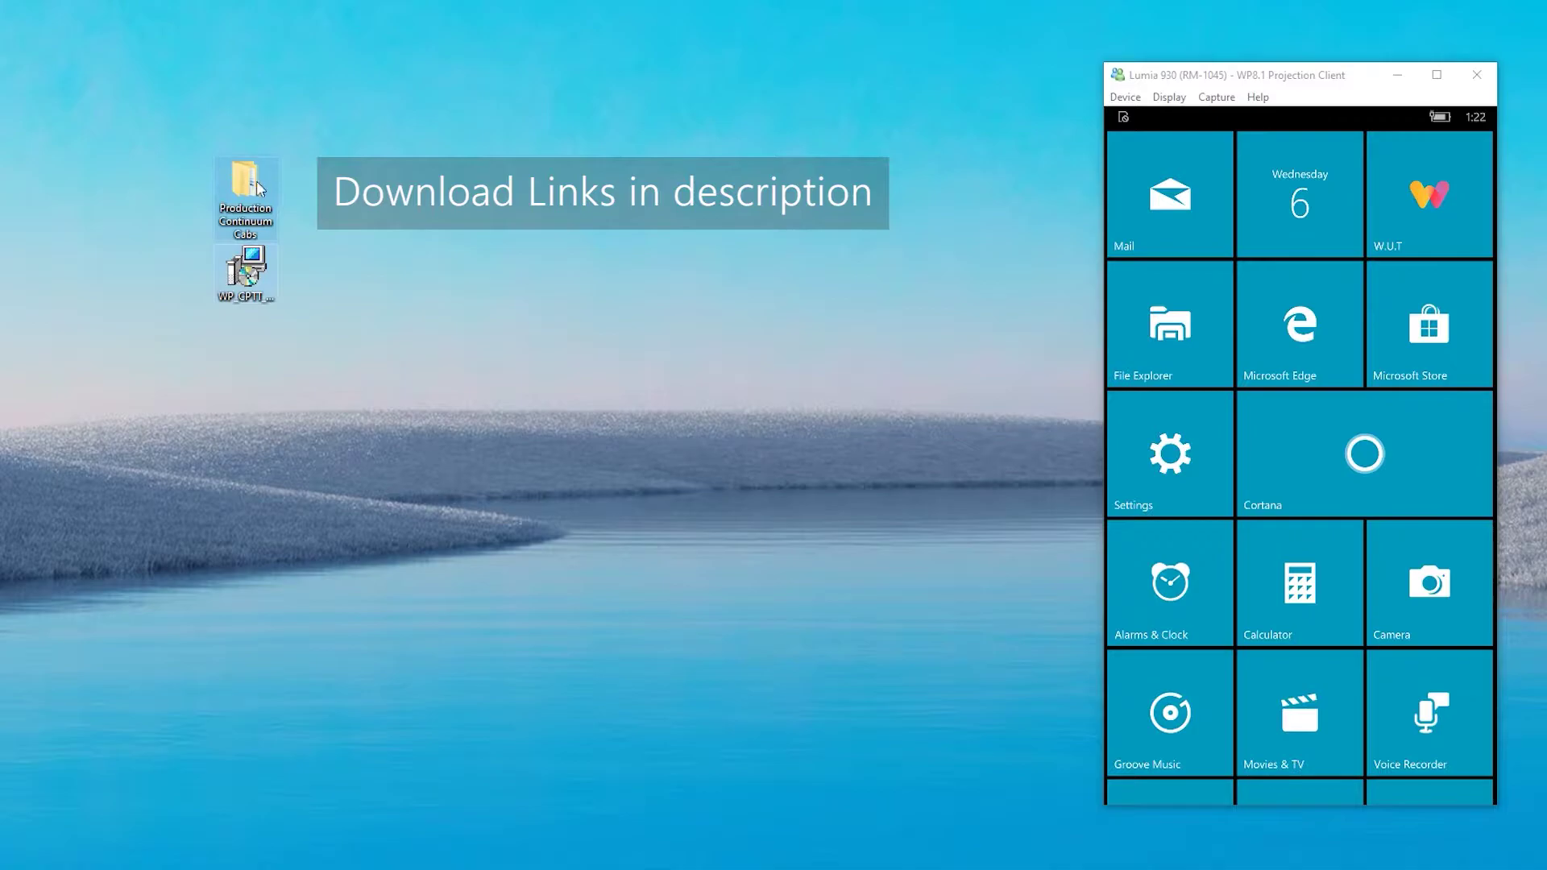
left_click(249, 263)
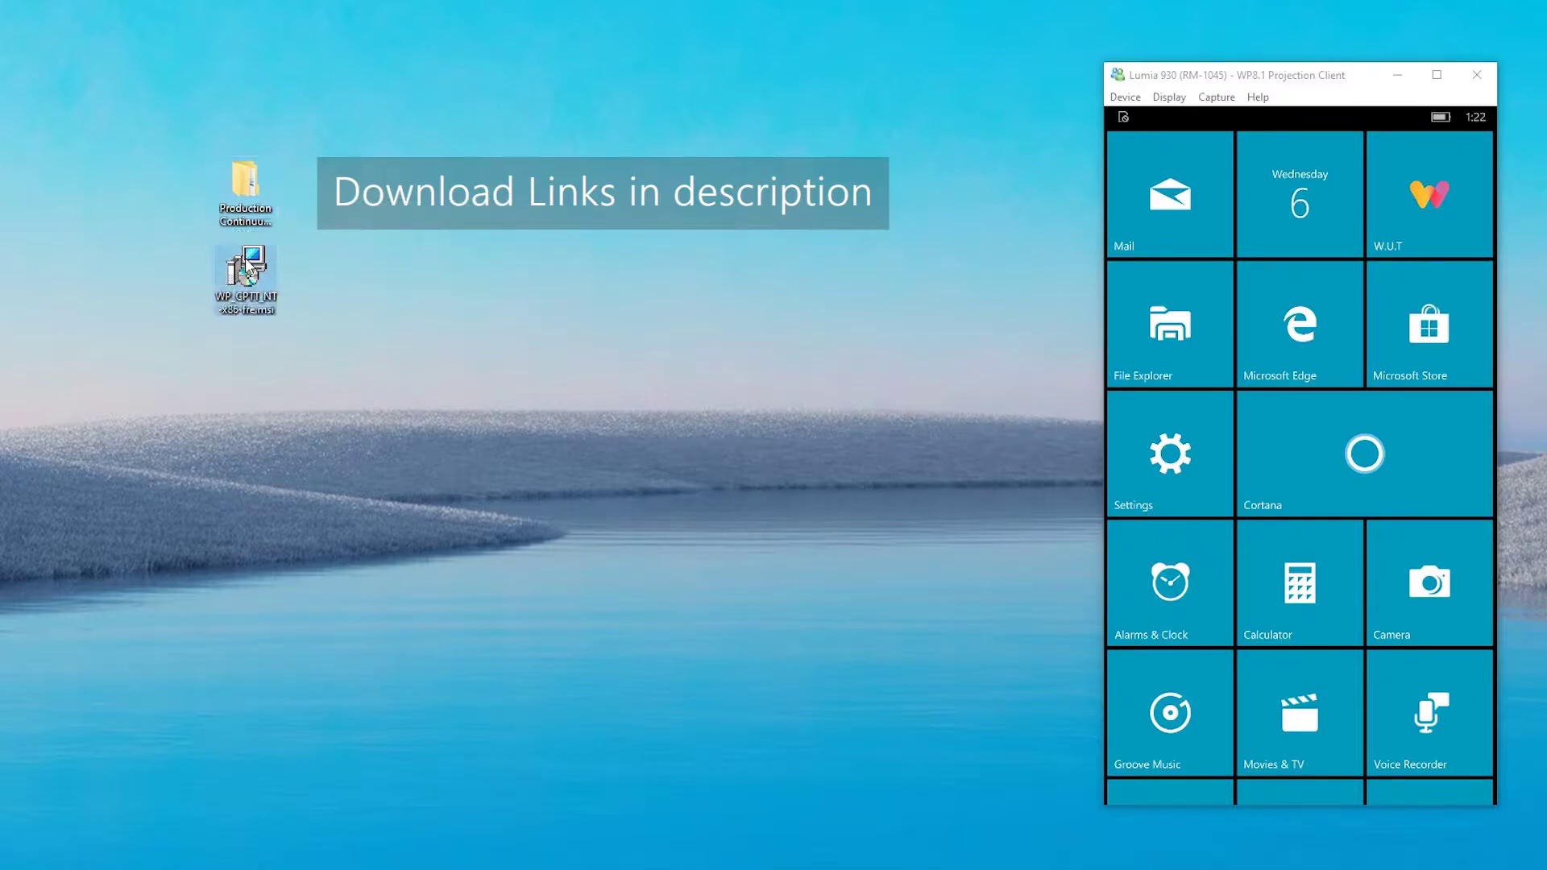
left_click(252, 190)
double_click(252, 190)
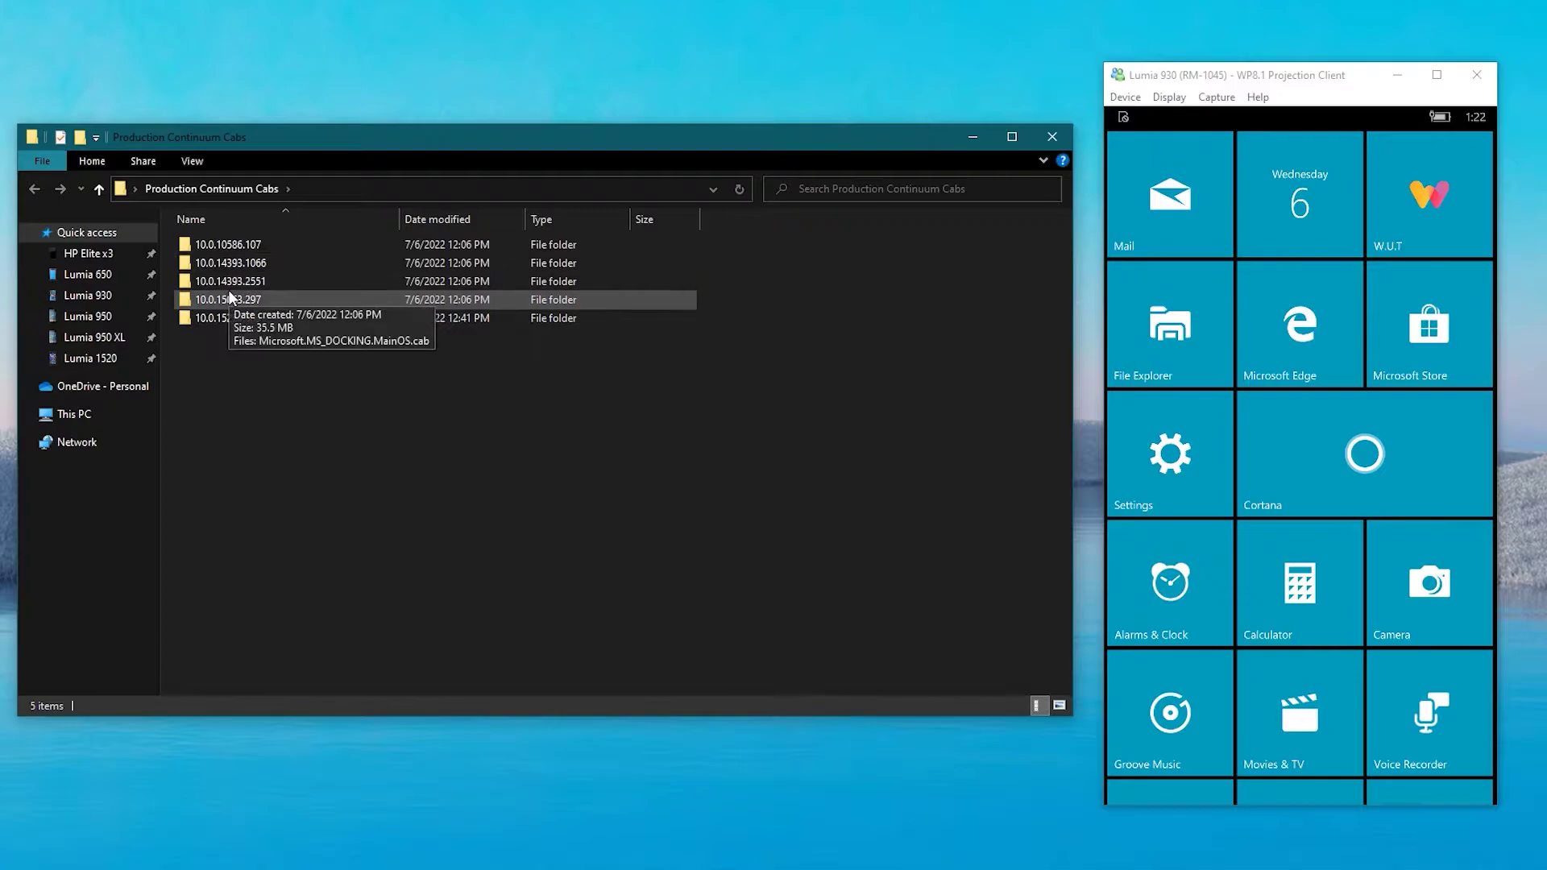
- Look inside the 10.0.10586.107 folder at its docking cab, then return to the version list
double_click(192, 245)
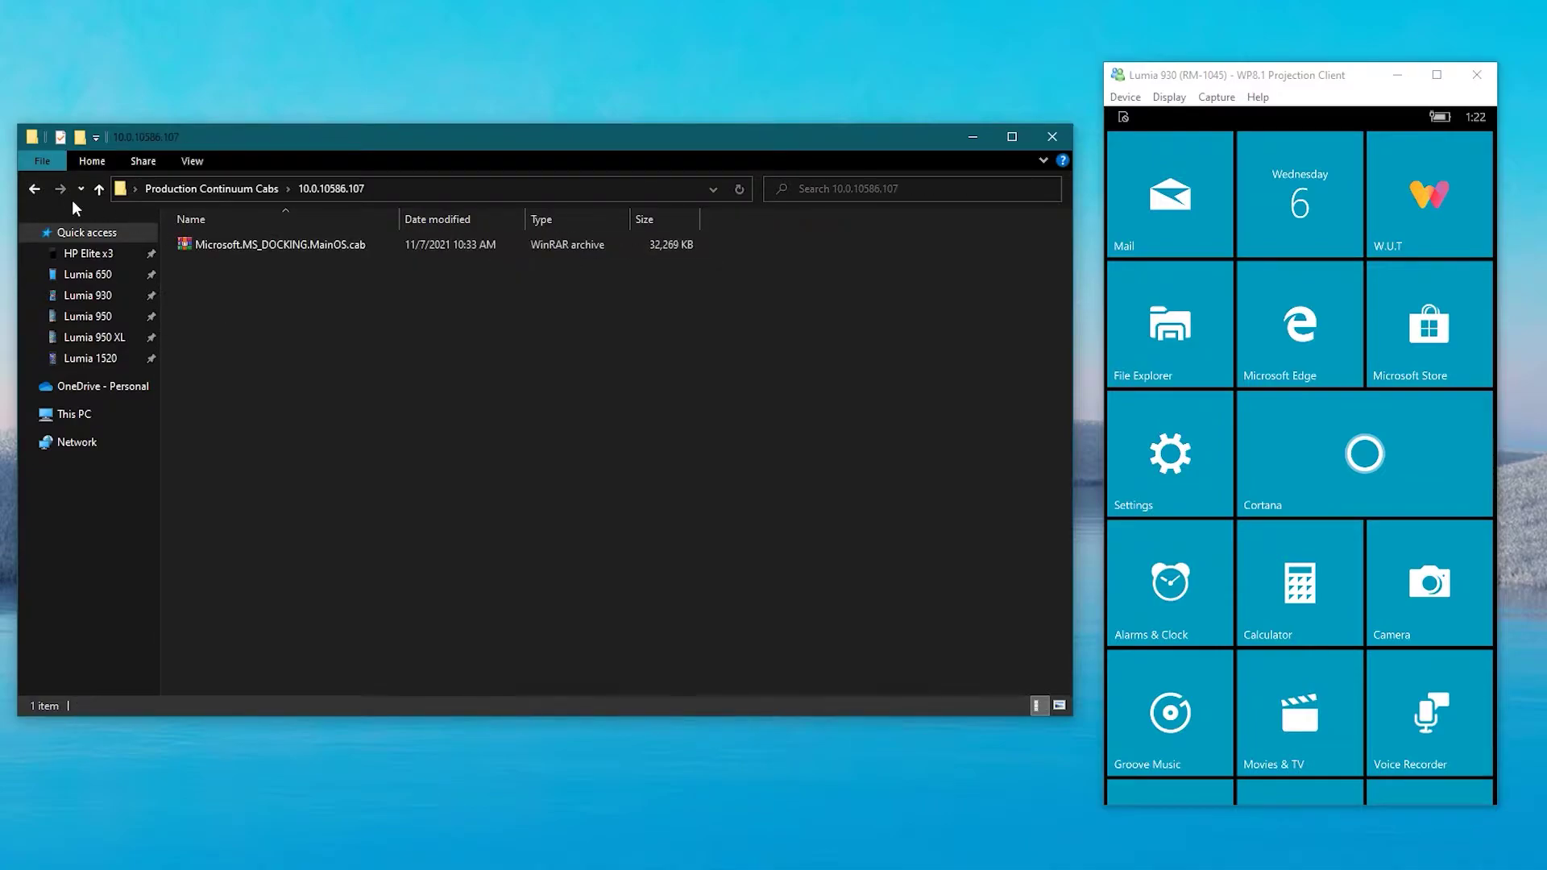
left_click(34, 188)
double_click(203, 245)
key("alt+Left")
left_click(709, 241)
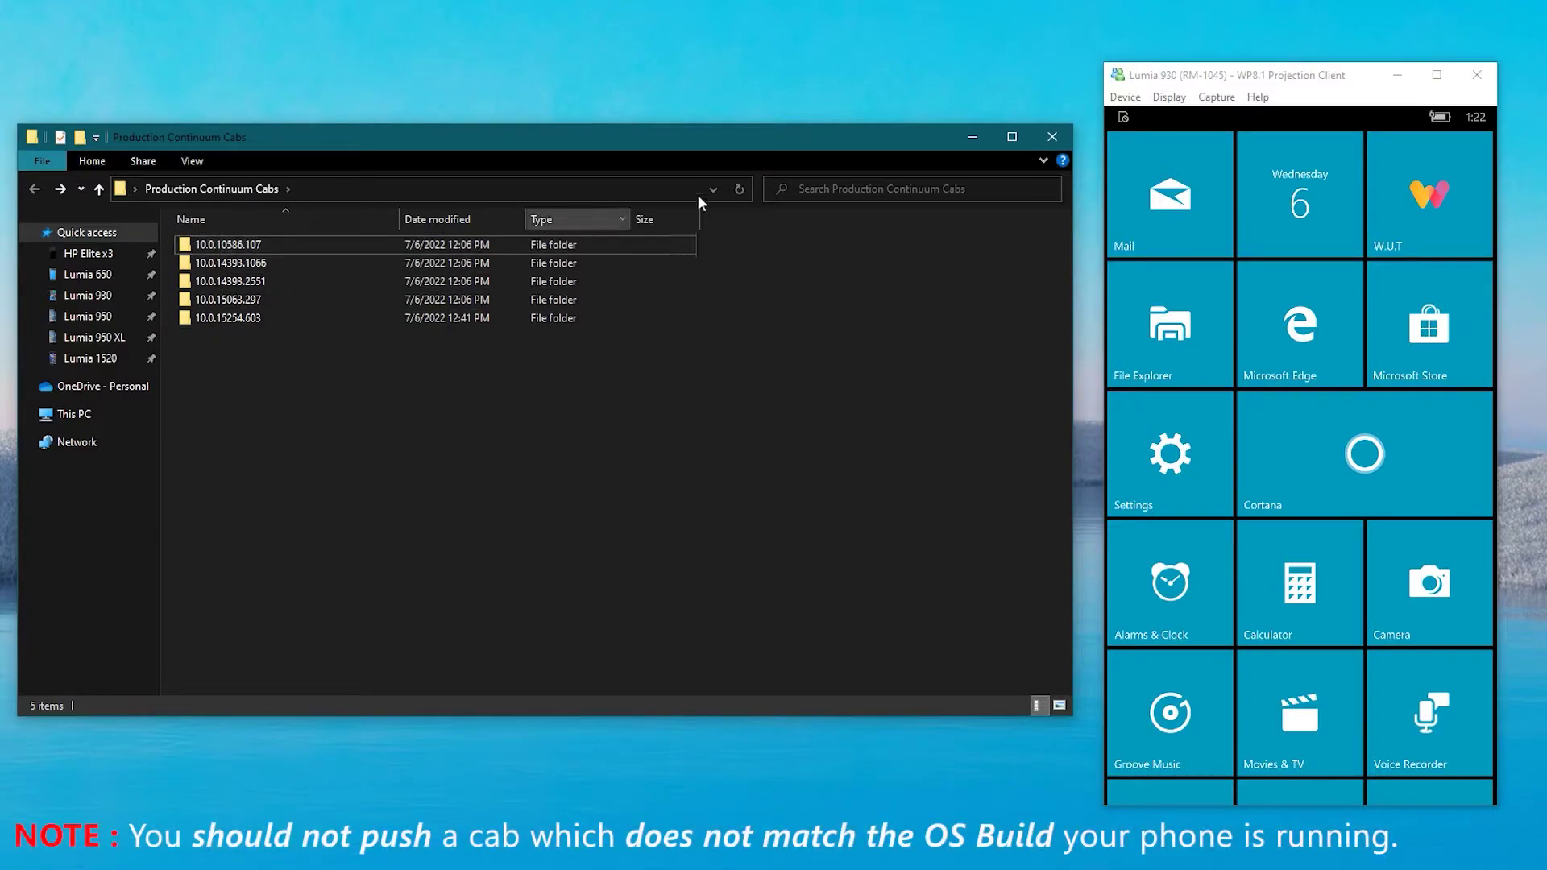
left_click(1325, 71)
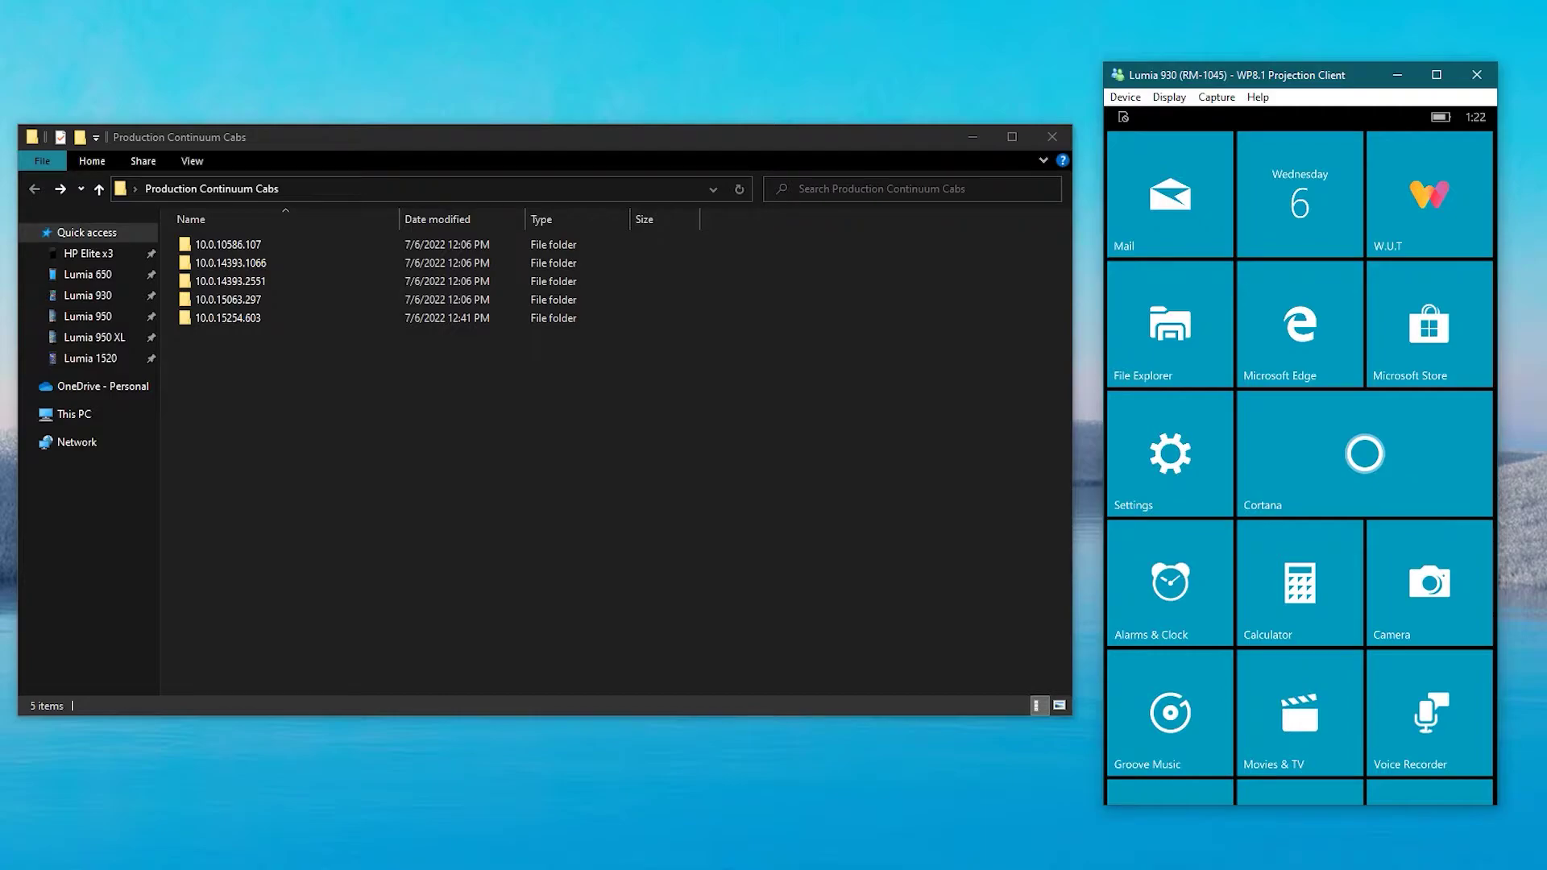
- Open Settings > System > About on the phone to check its OS build, 10.0.15254.603
left_click(1169, 453)
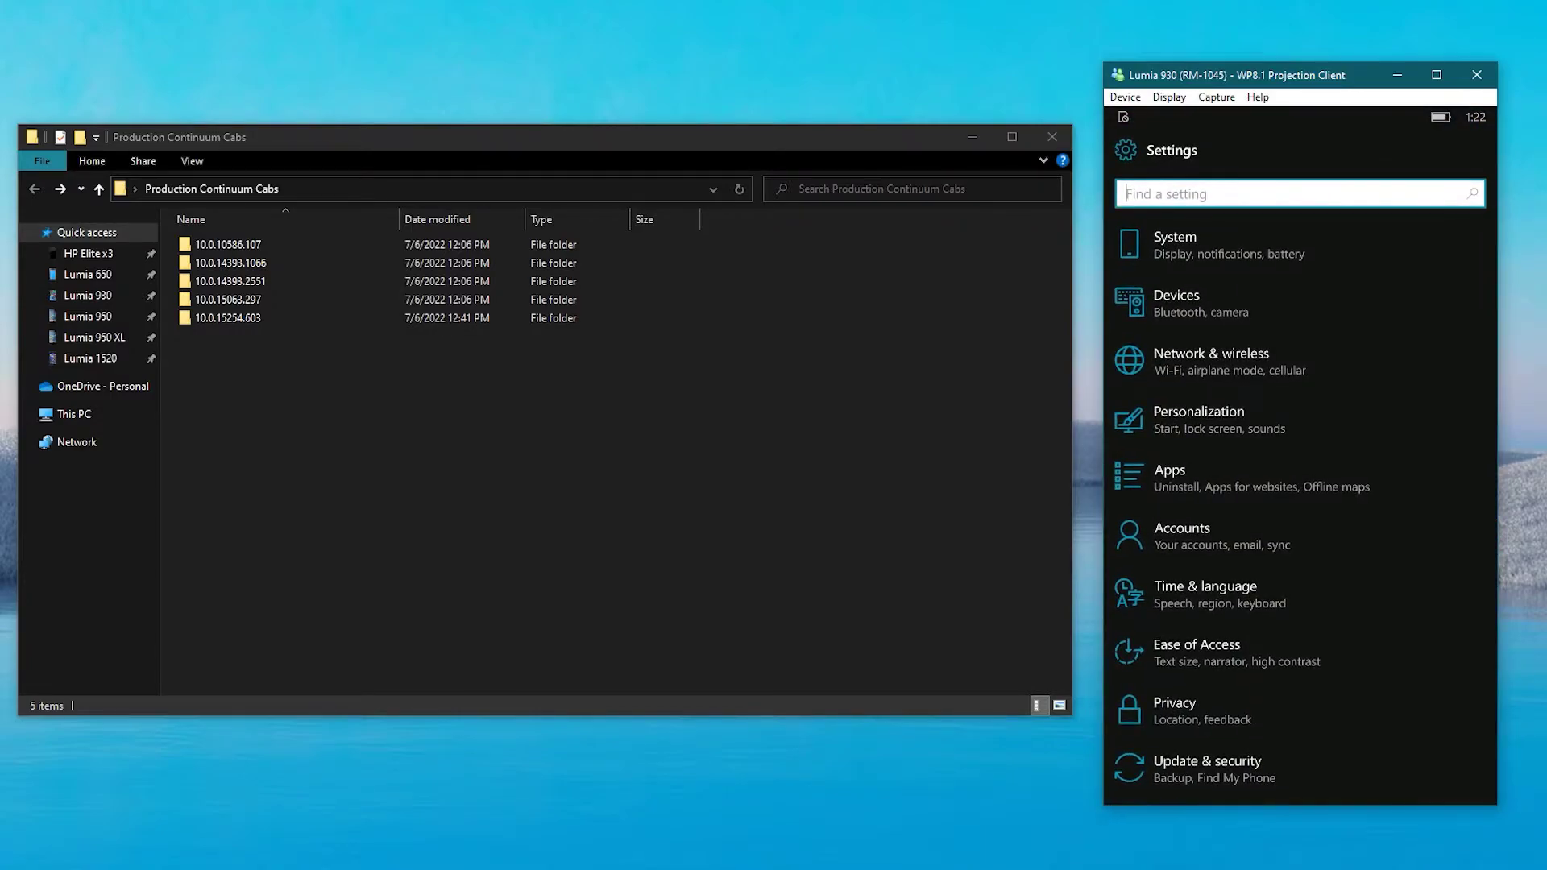
left_click(1175, 241)
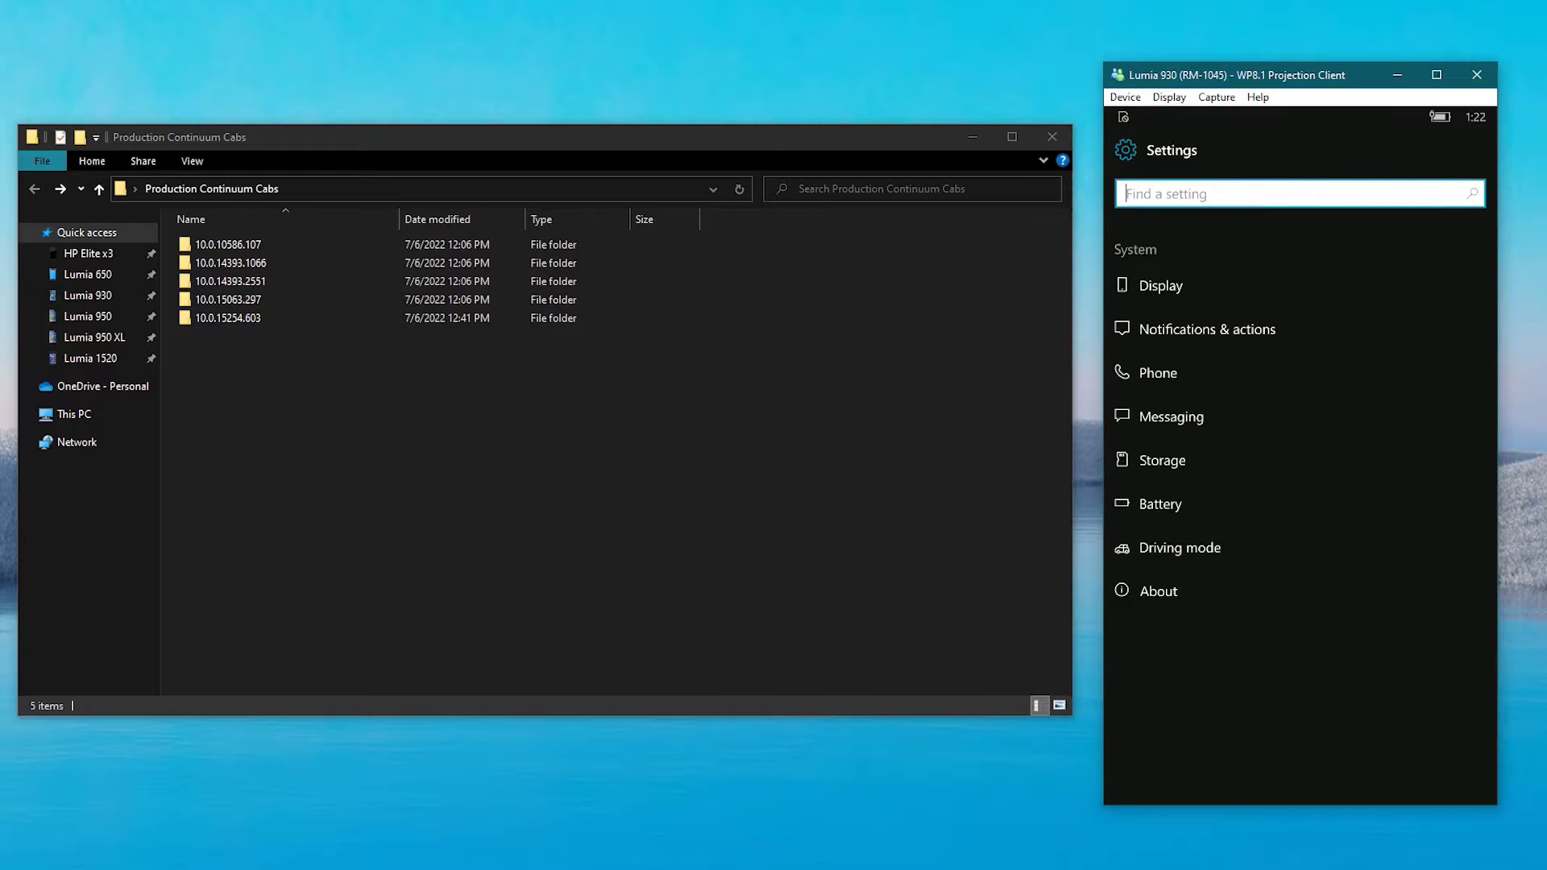
left_click(1157, 590)
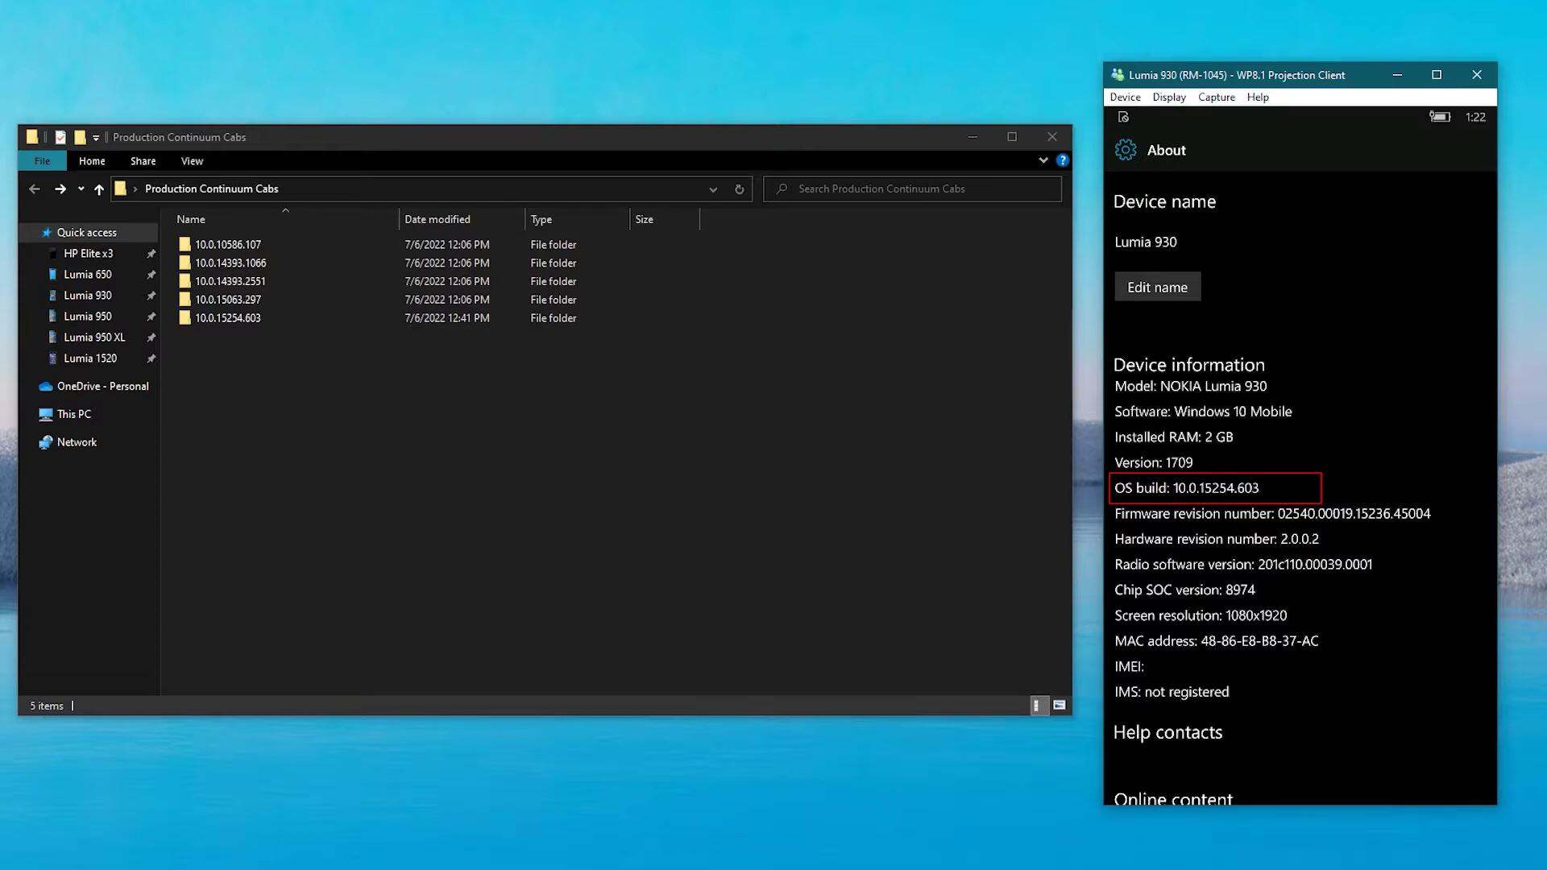
- Permanently delete the four cab folders other than 10.0.15254.603
left_click(522, 476)
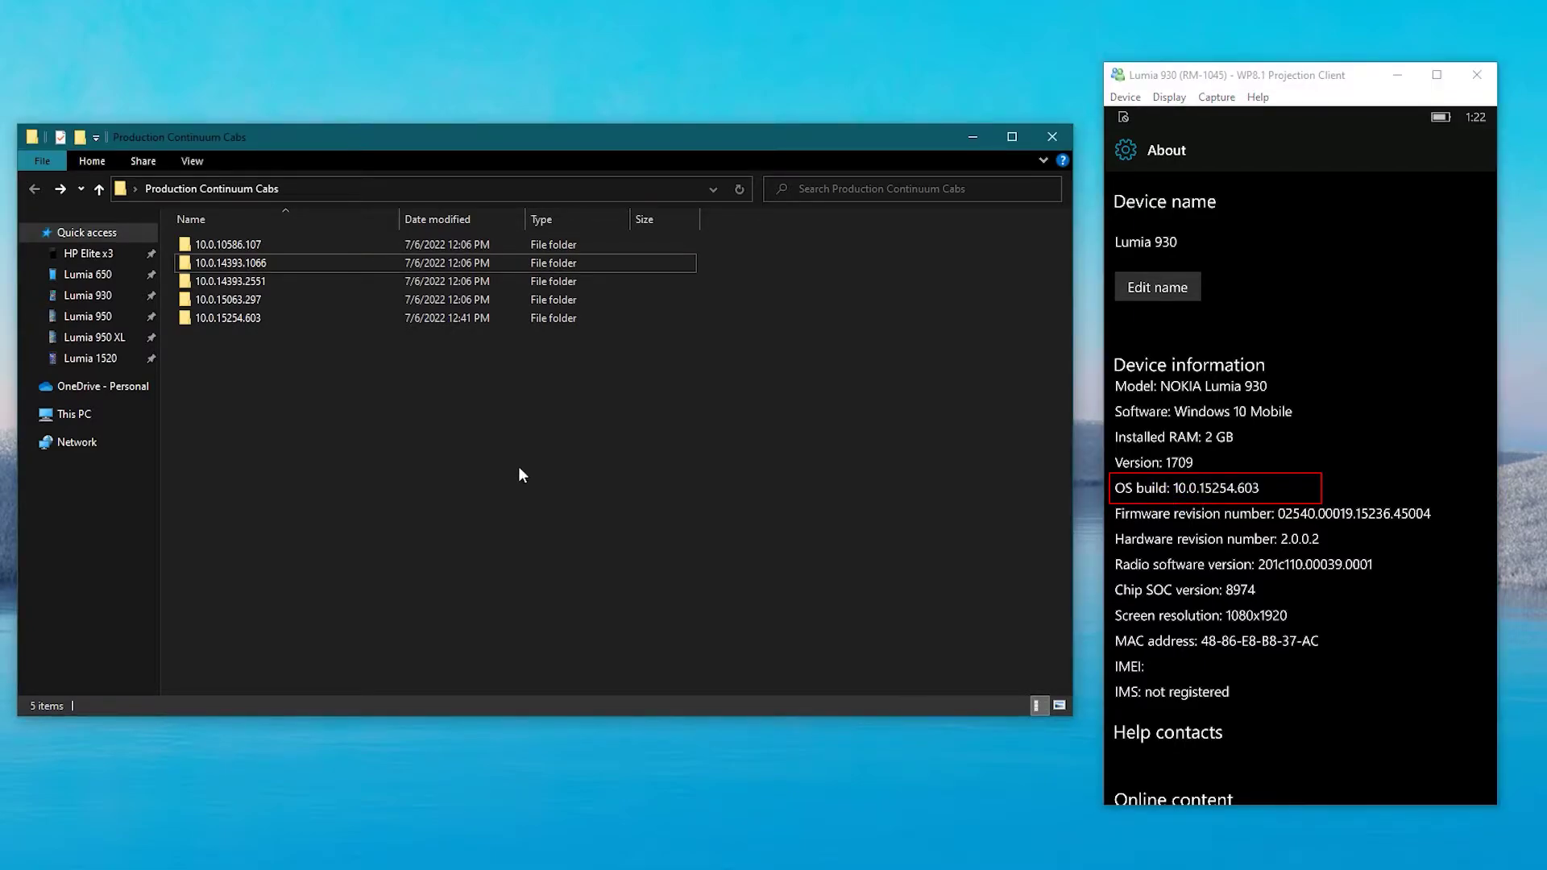
left_click(367, 318)
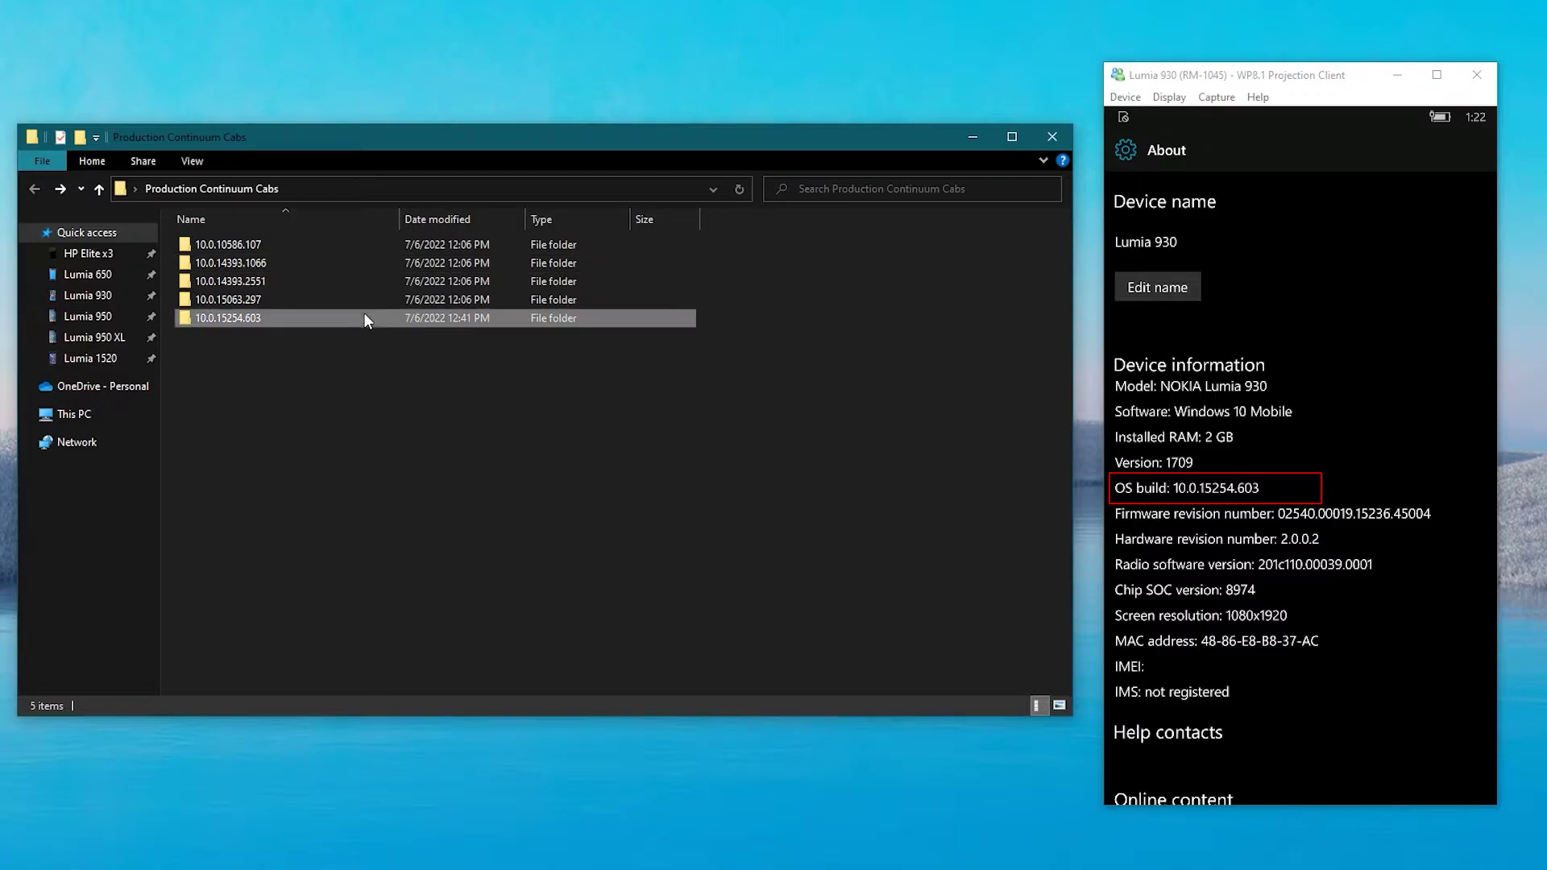
left_click(280, 302)
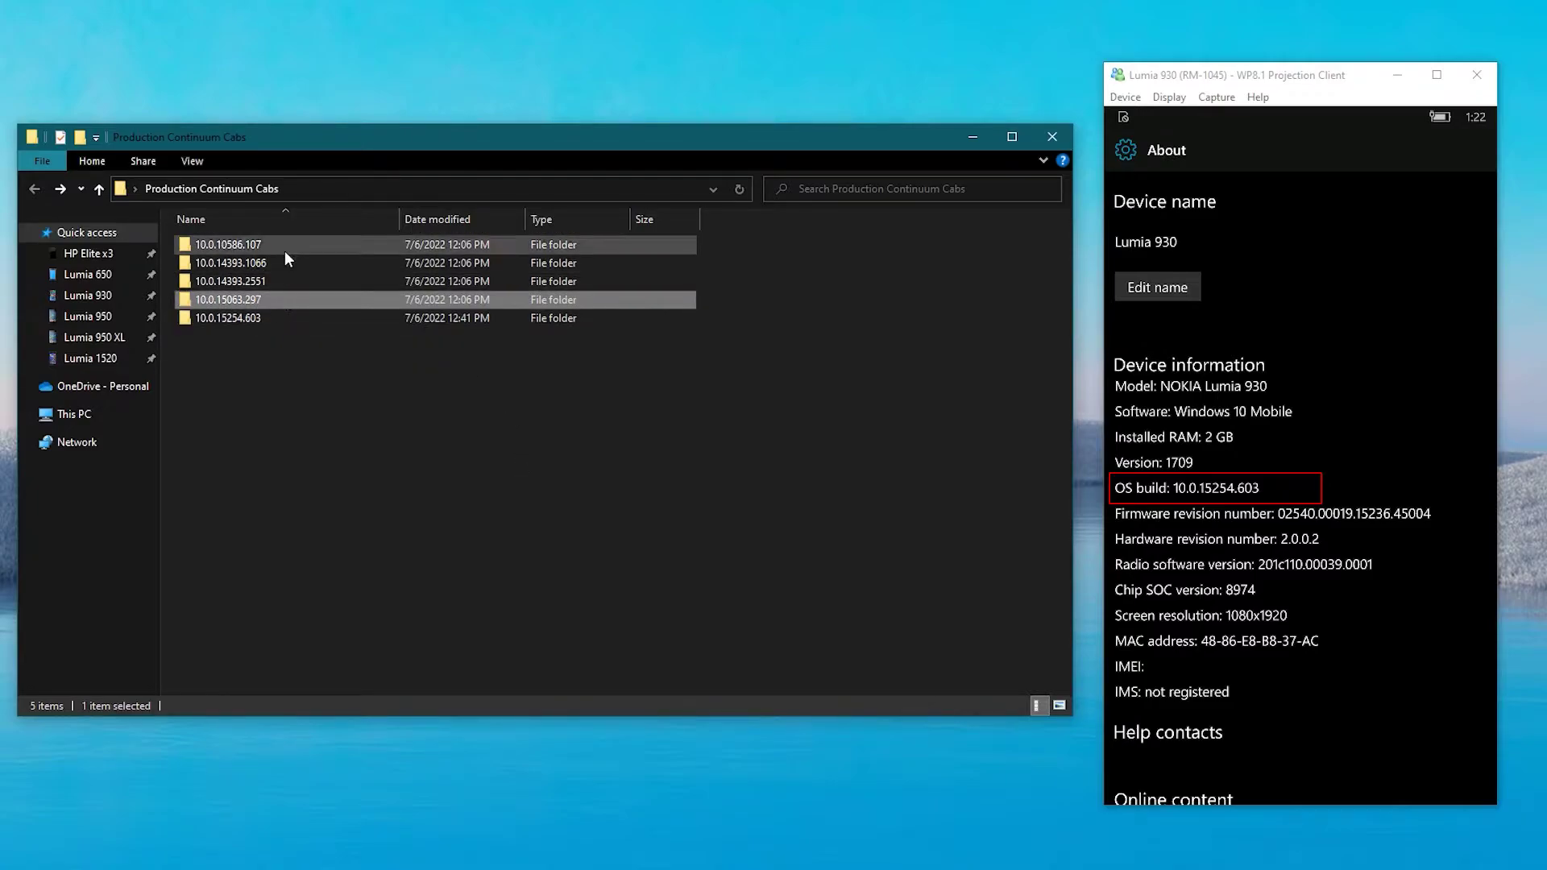
left_click(285, 254, "shift")
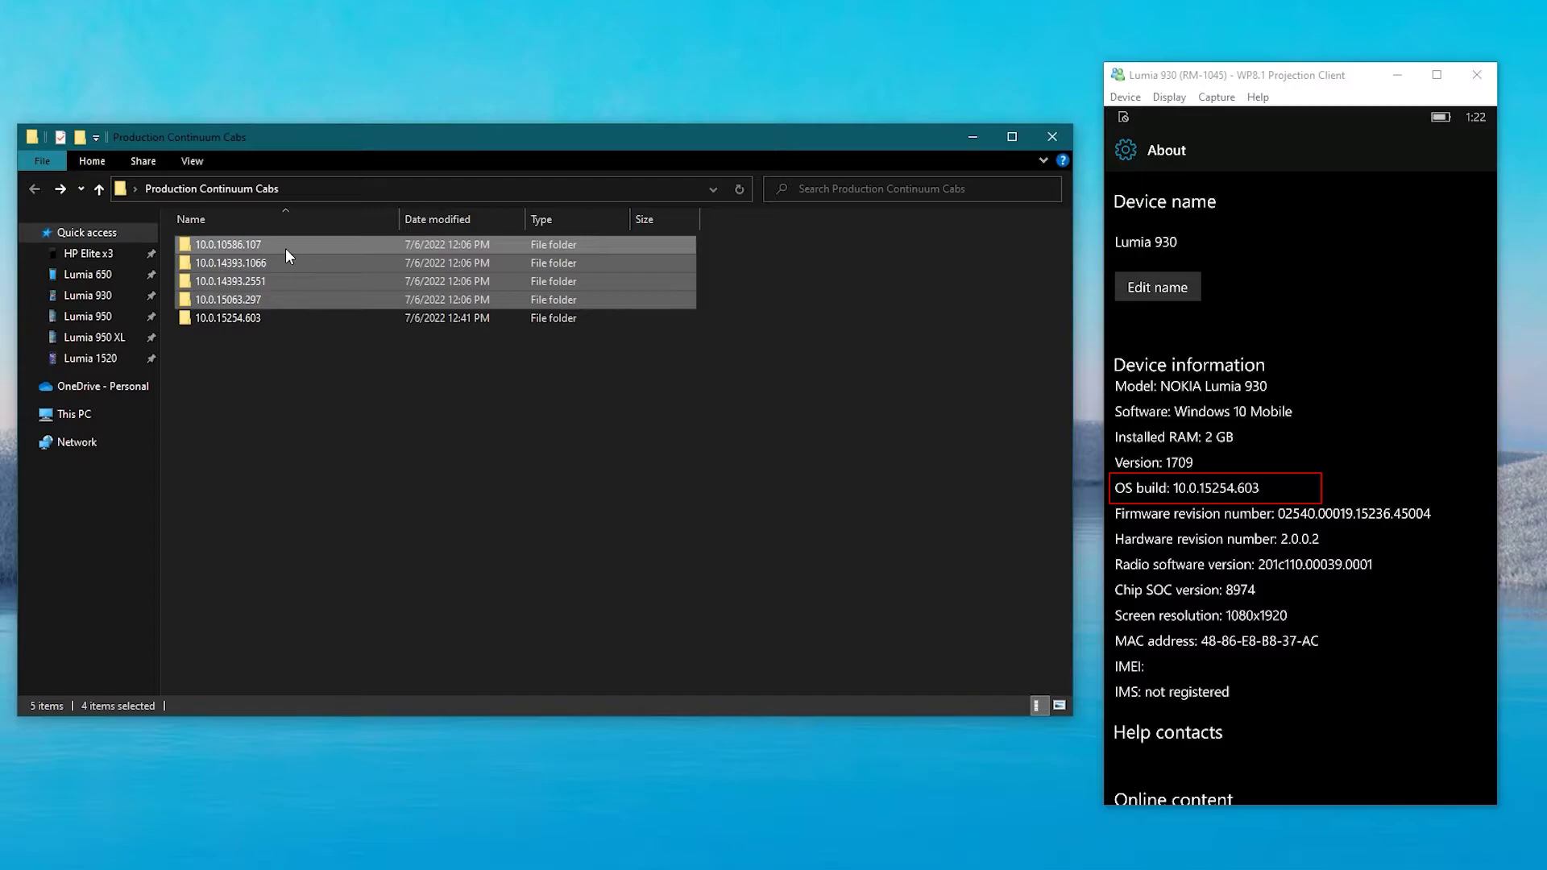
key("shift+Delete")
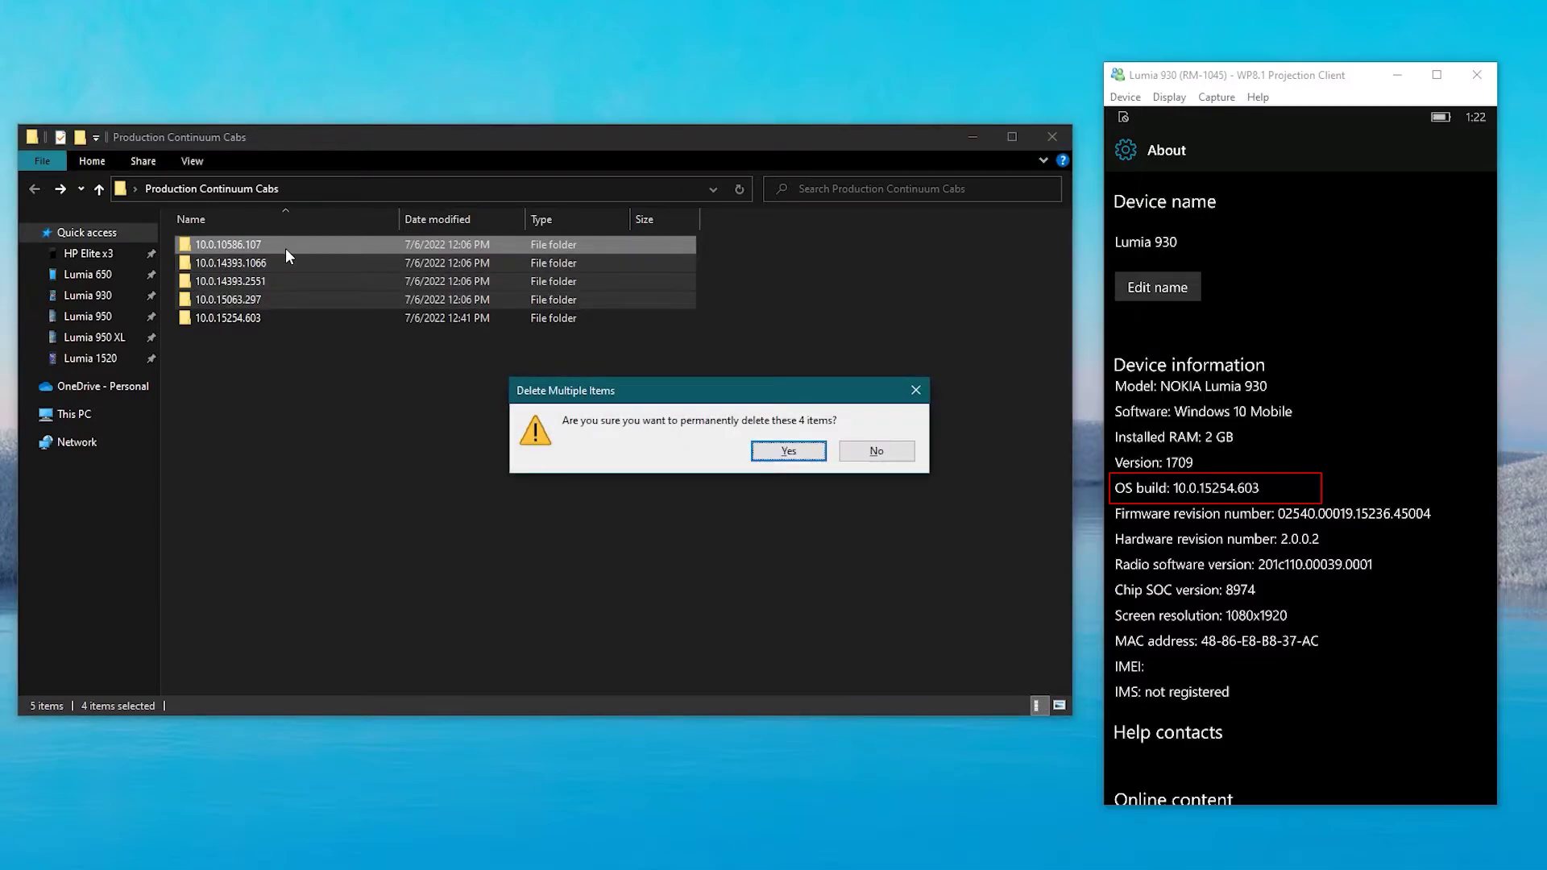
key("Return")
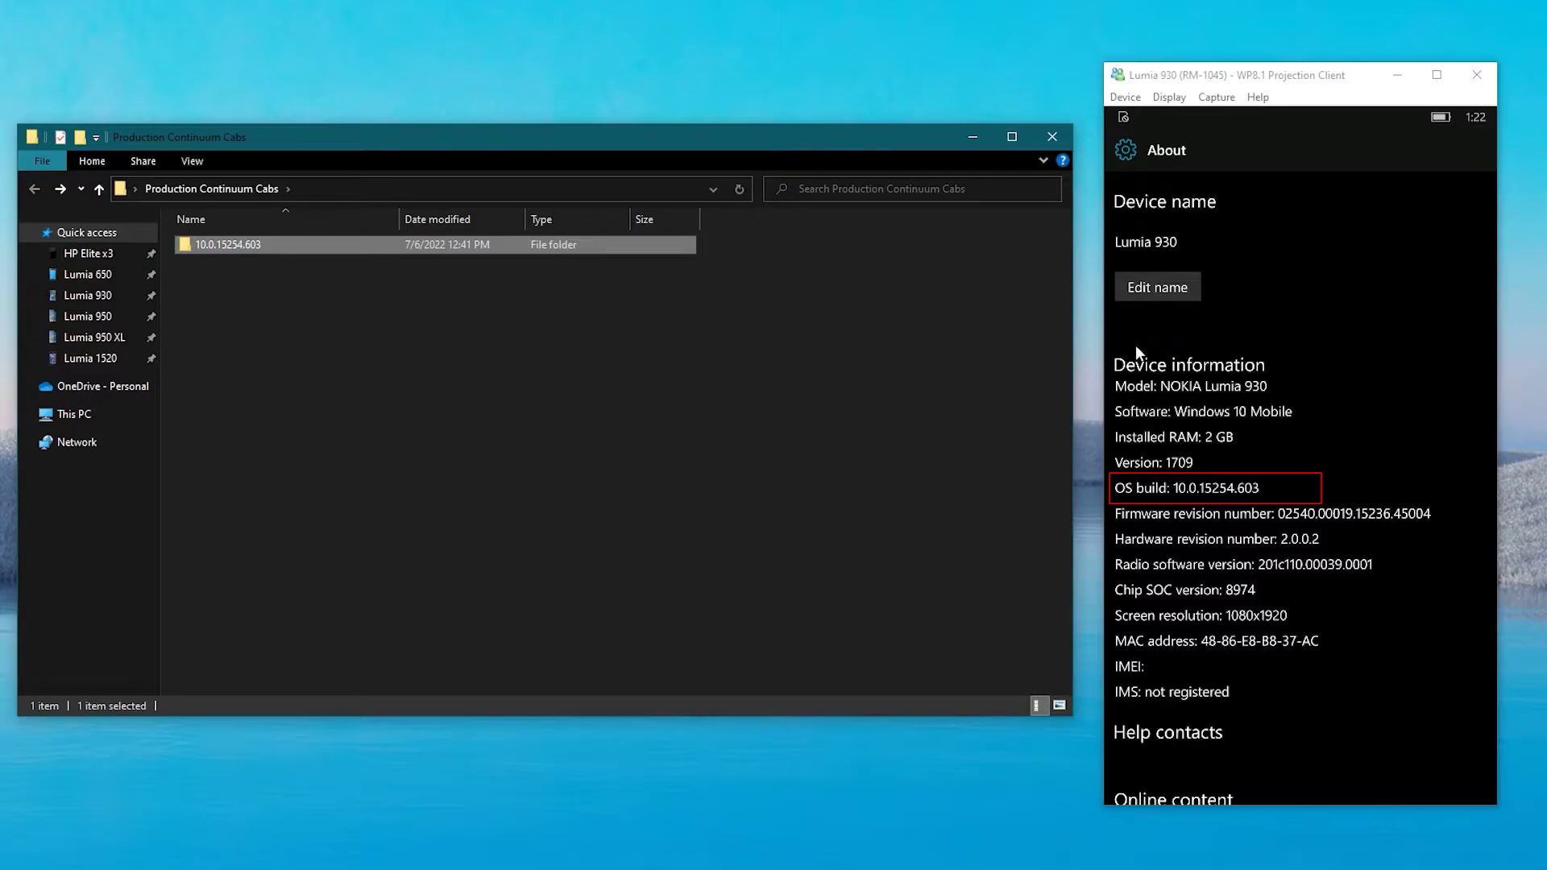
- Close the cabs window, then launch WP_CPTT_NT-x86-fre.msi and allow it to run
left_click(1051, 137)
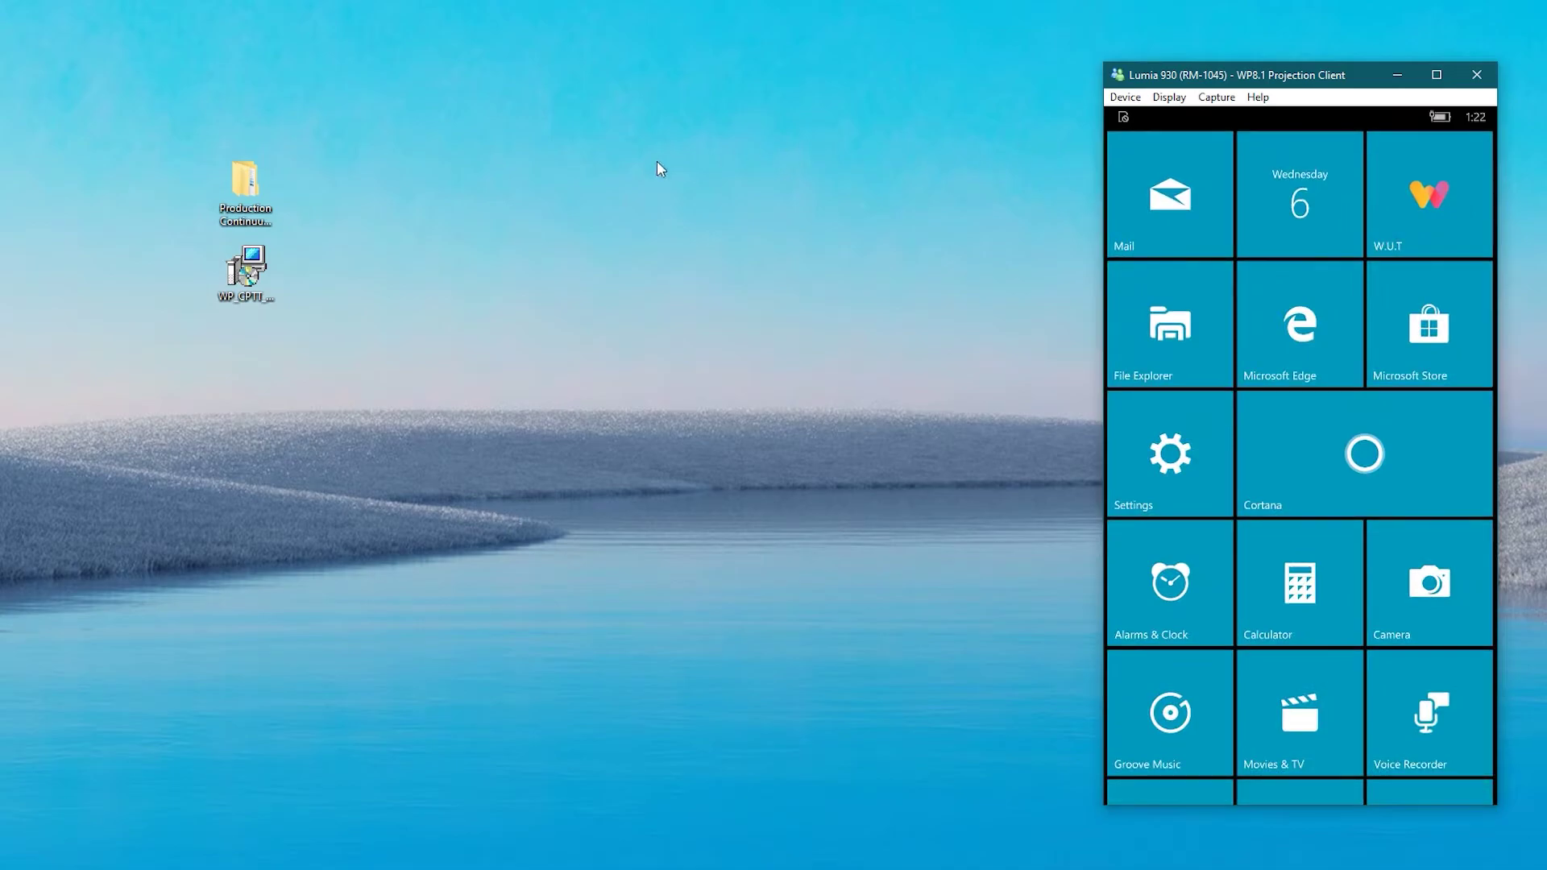
left_click(260, 276)
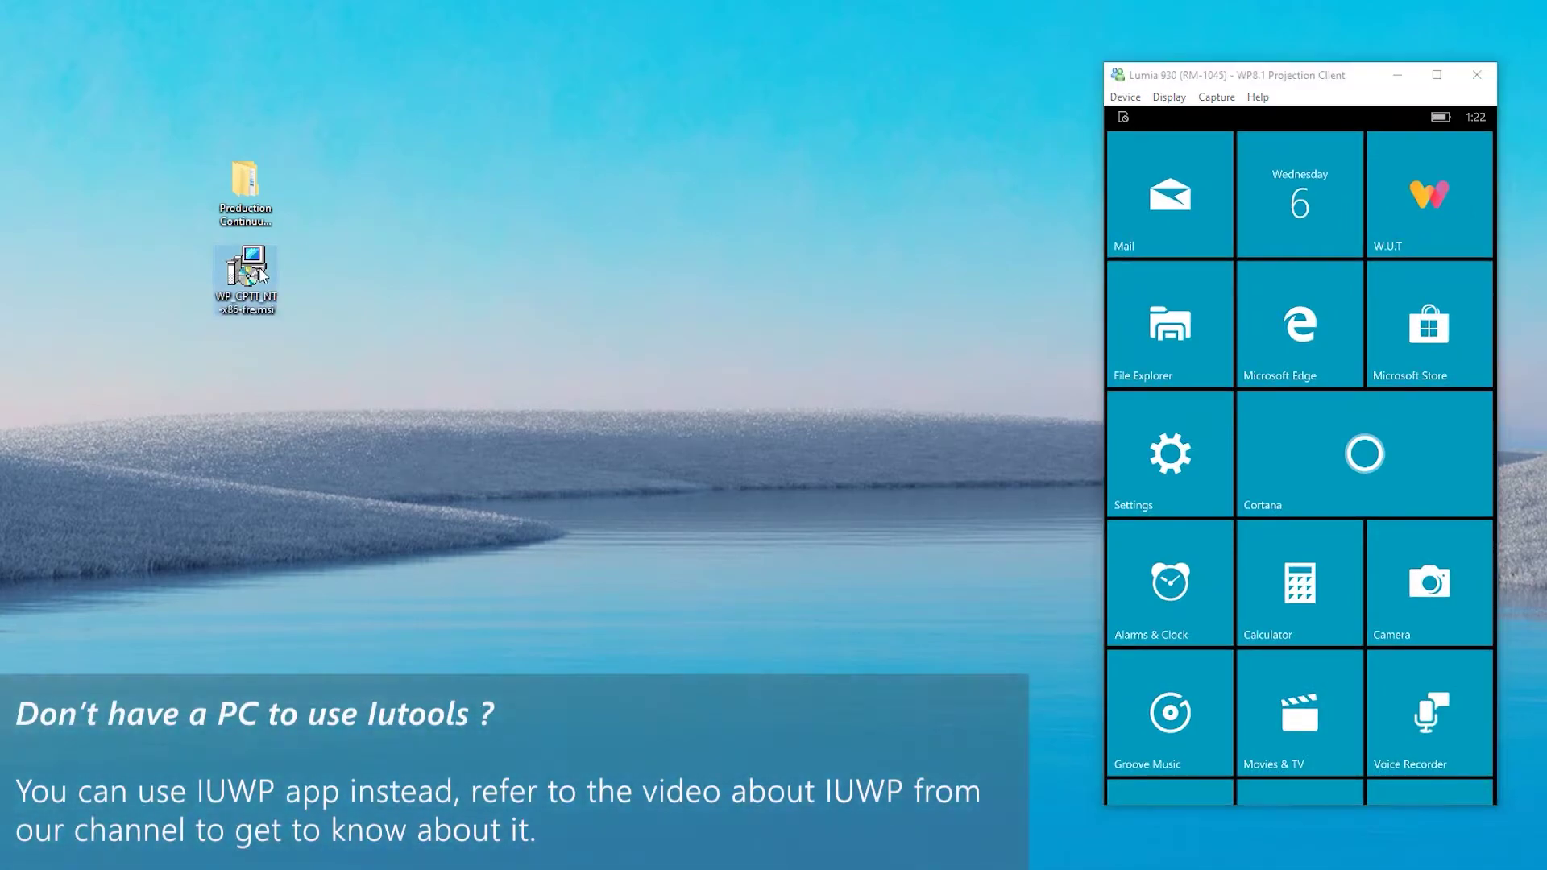
double_click(260, 275)
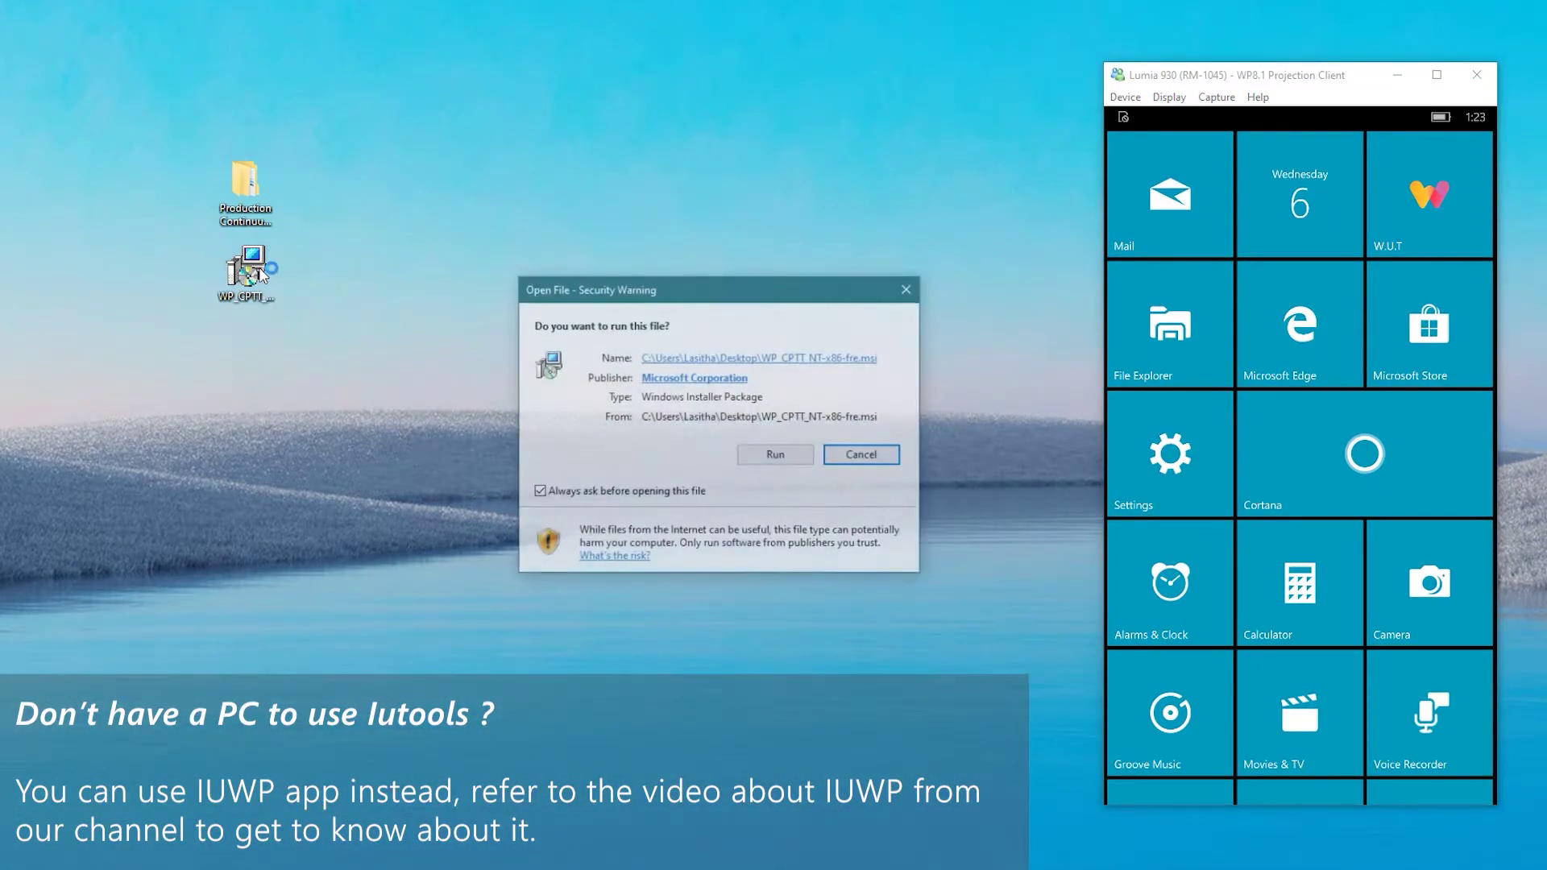
left_click(775, 454)
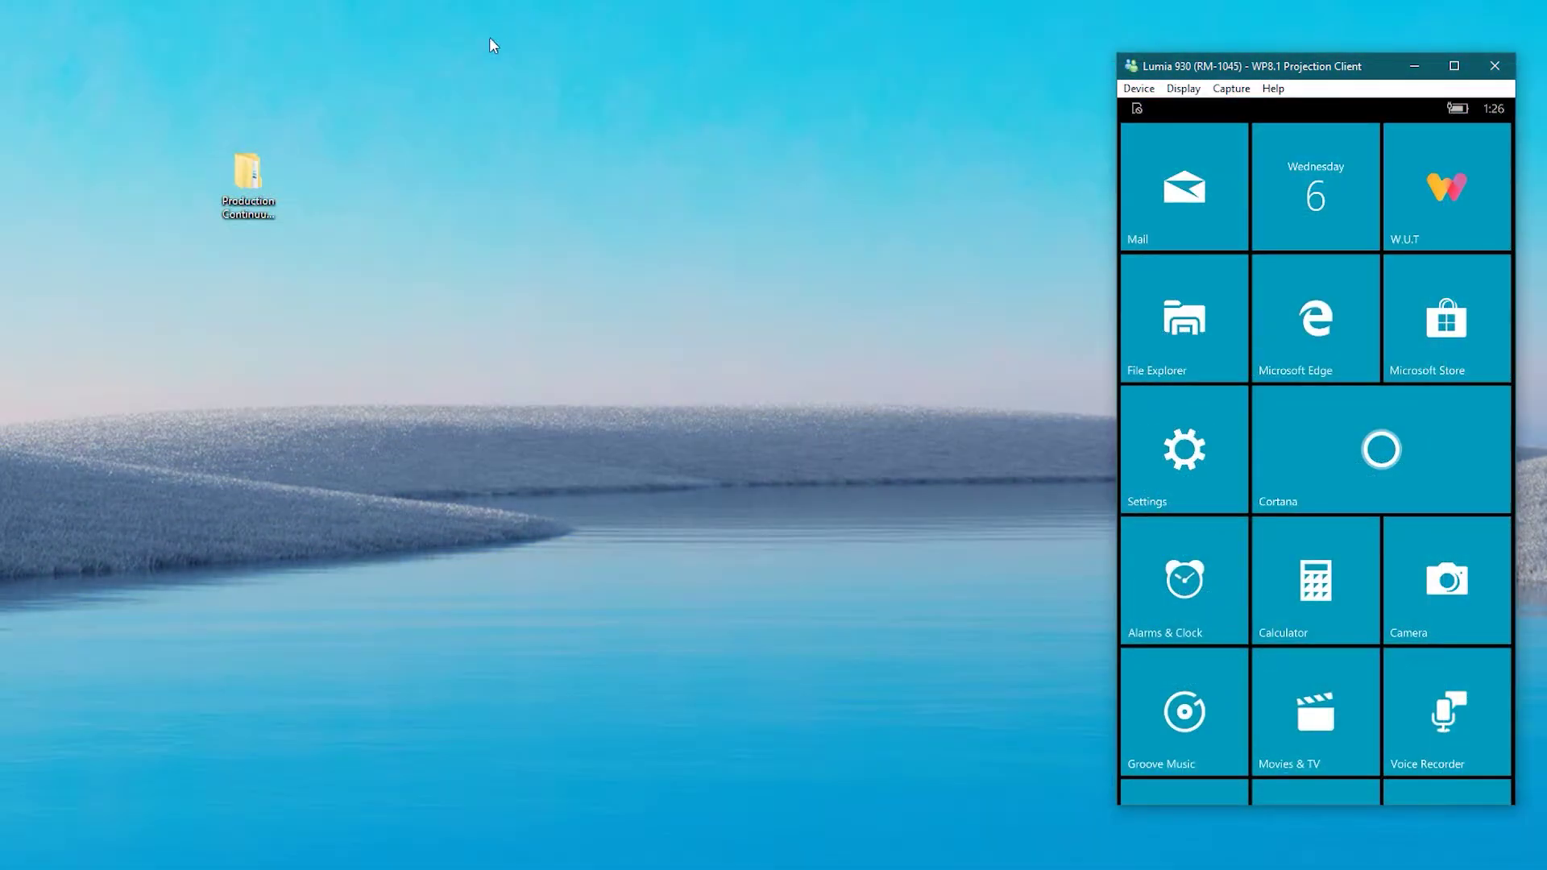
- Check the docking cab in the 10.0.15254.603 folder, then close that window
double_click(263, 187)
double_click(326, 284)
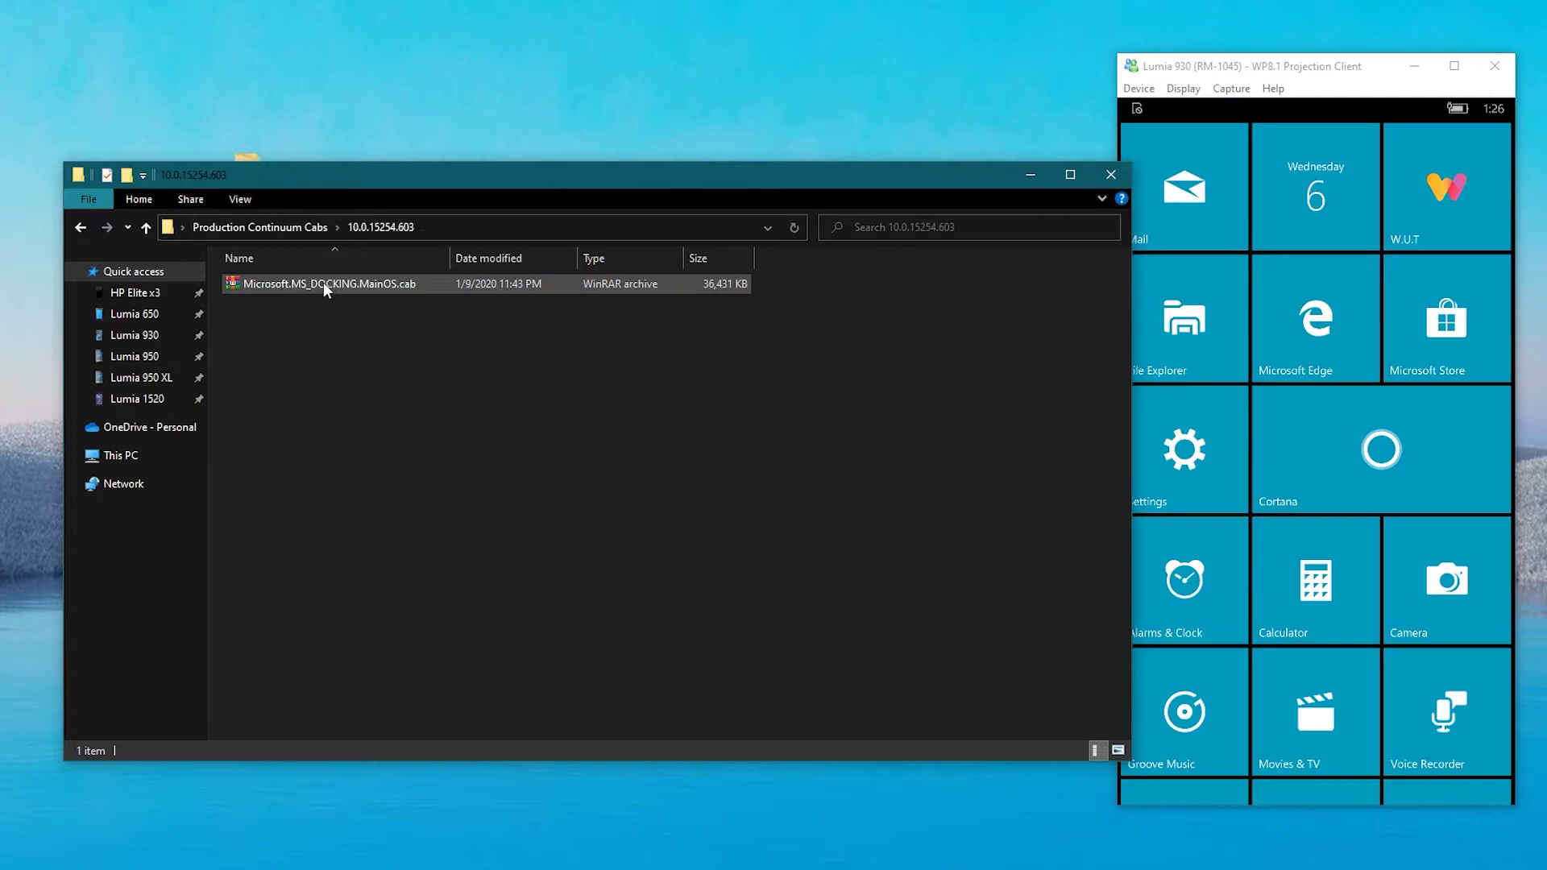
left_click(323, 284)
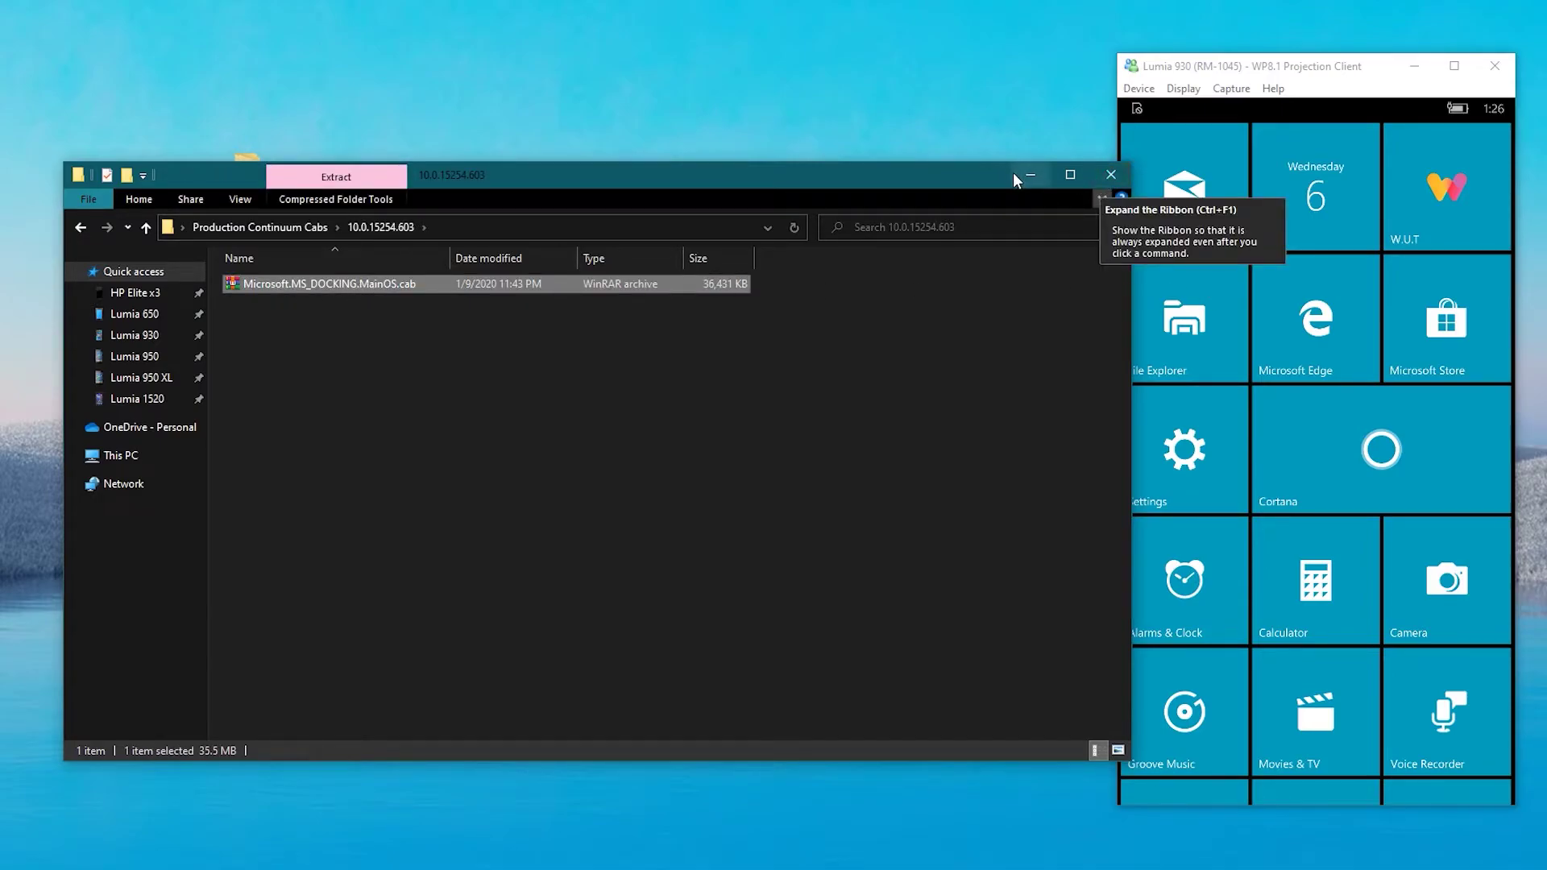
left_click(1108, 176)
- Navigate from Local Disk (C:) to Program Files (x86)\Windows Kits\10\Tools\bin\i386
mouse_move(88, 864)
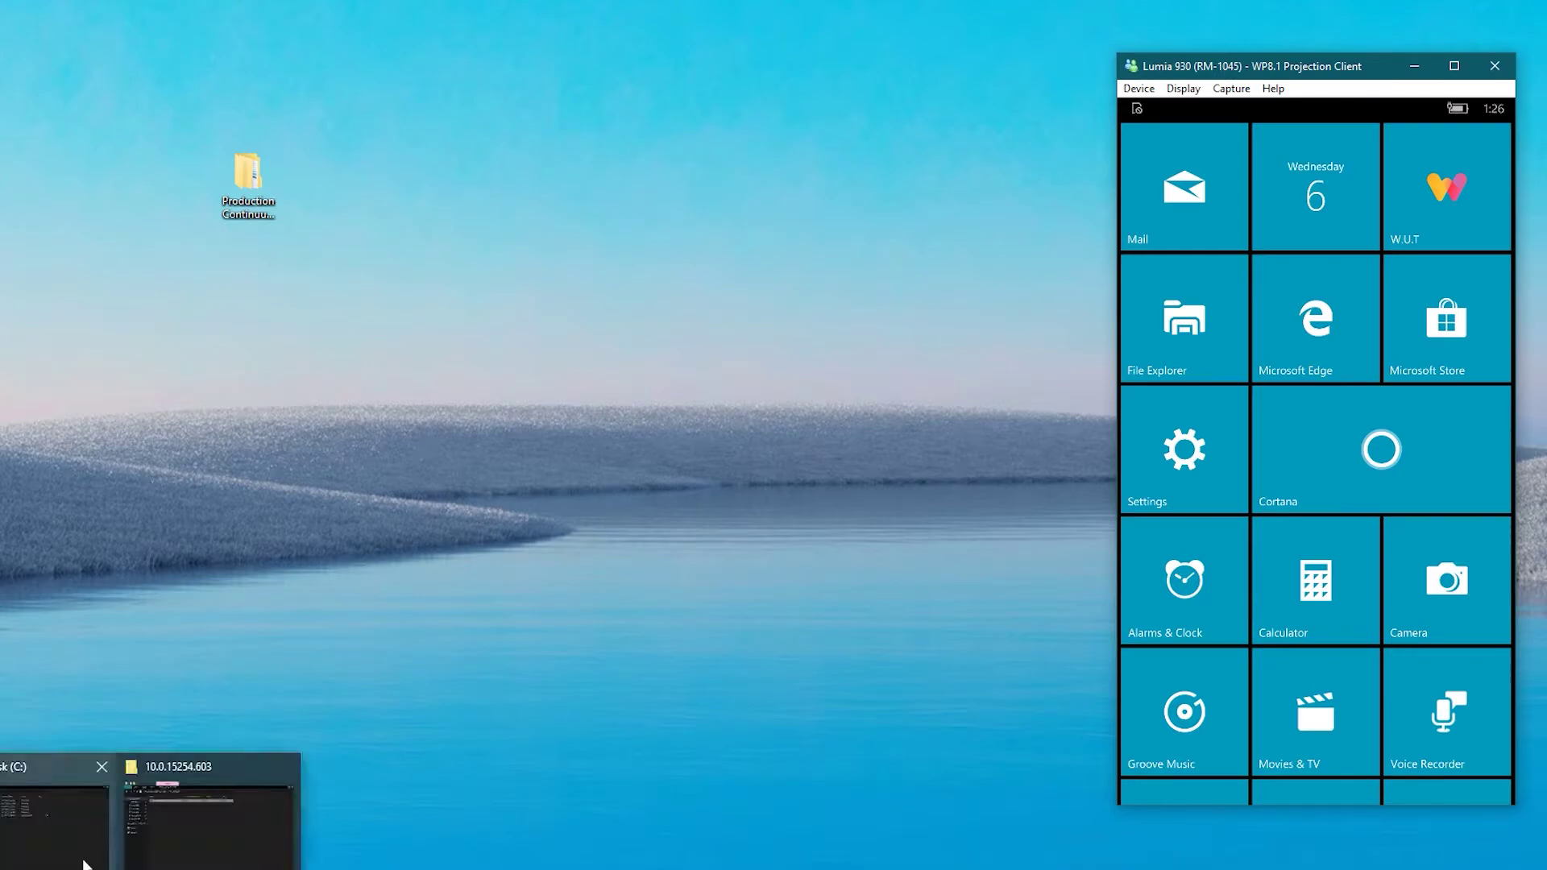
left_click(64, 821)
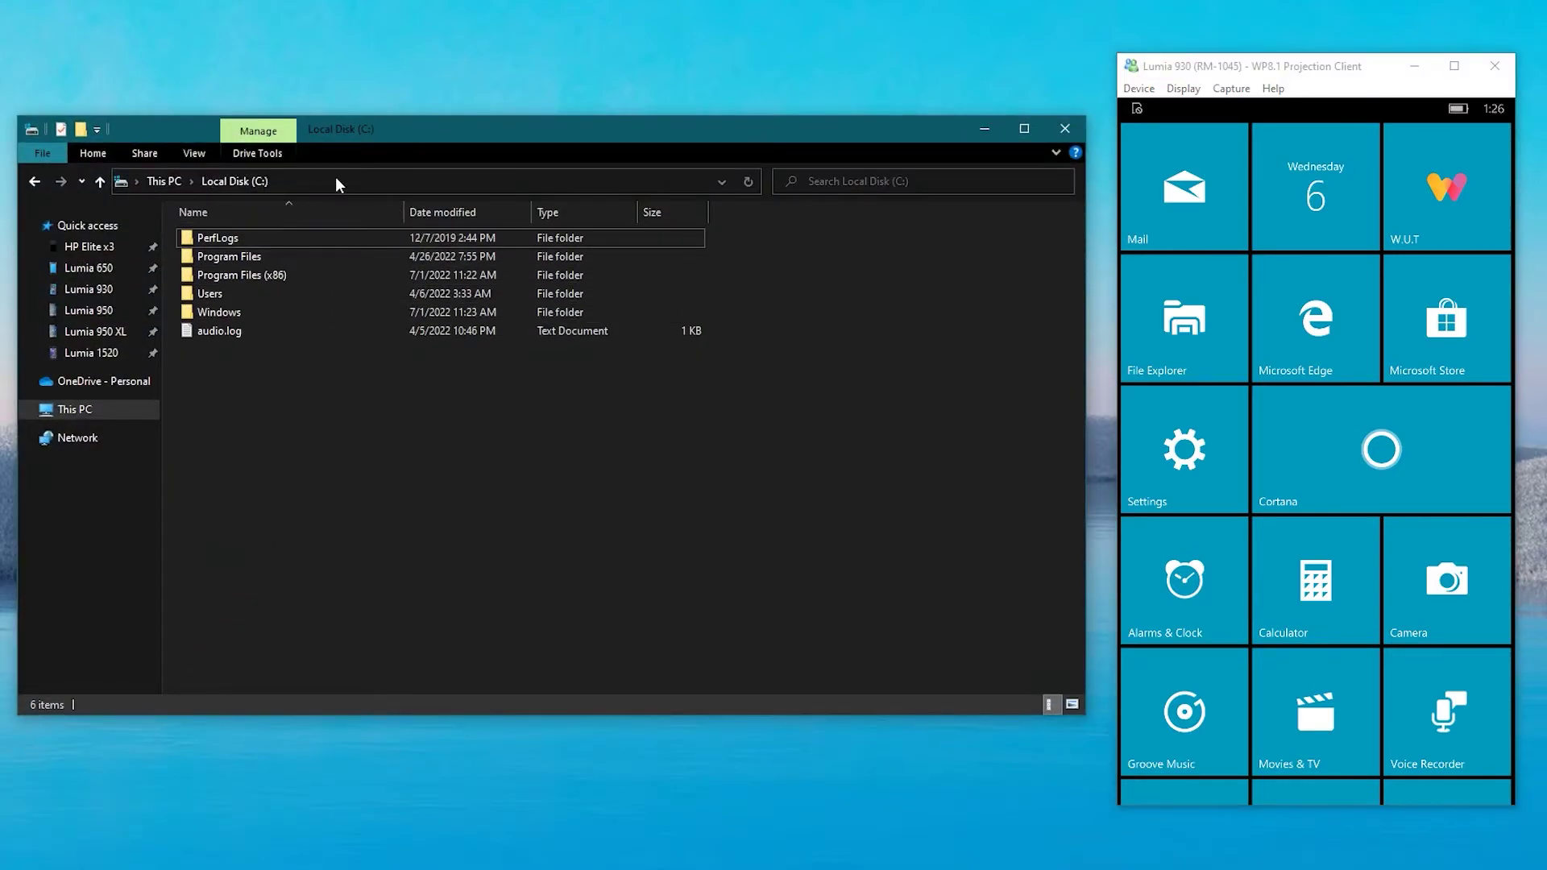
left_click(250, 276)
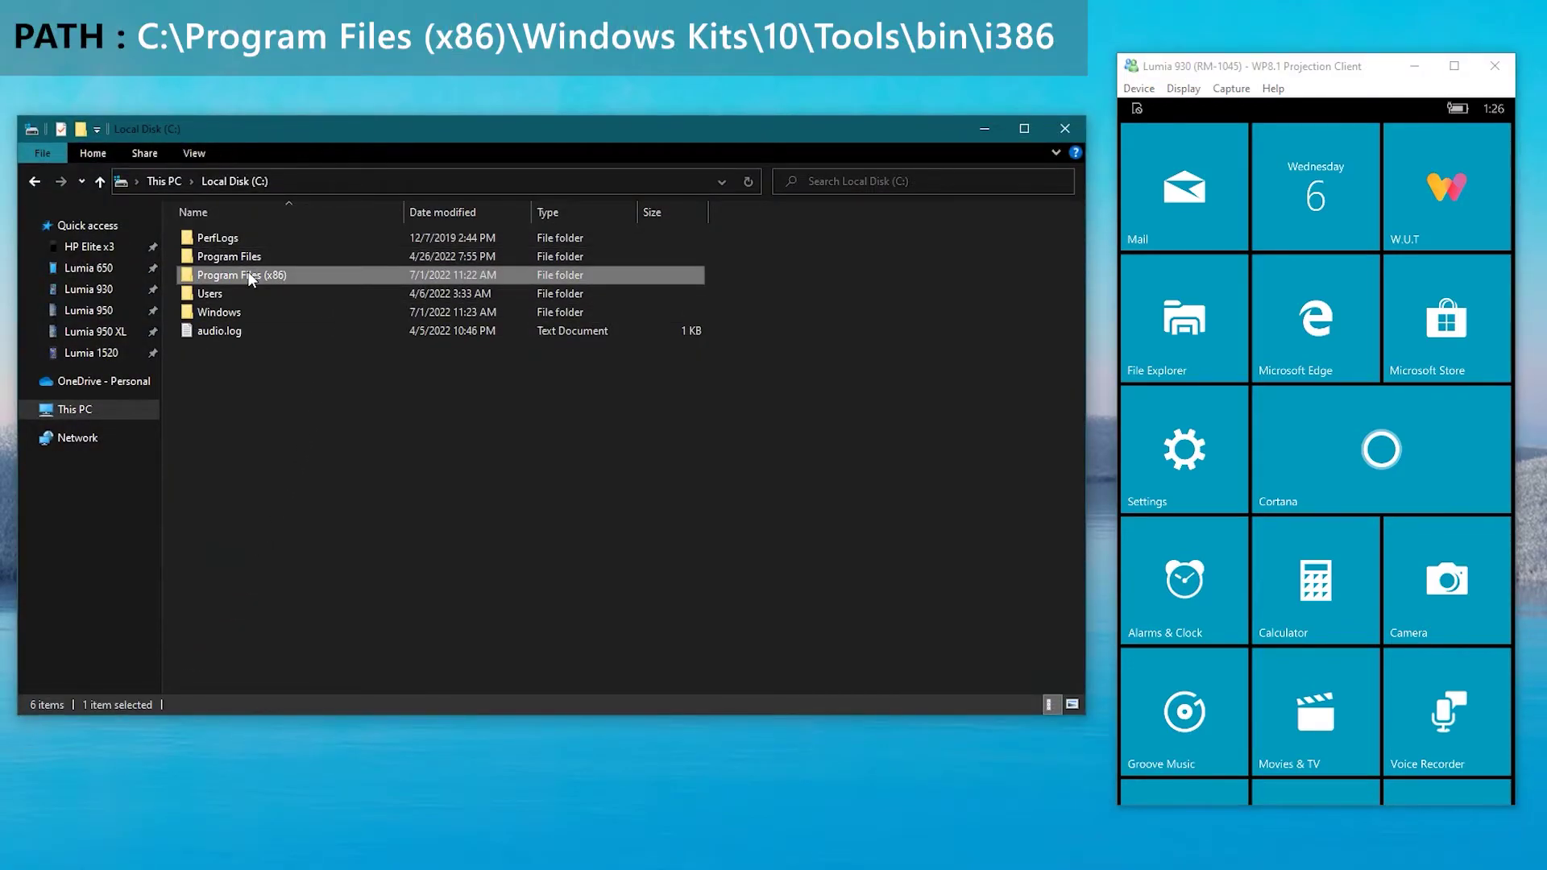
double_click(250, 275)
scroll(249, 278, "down", 4)
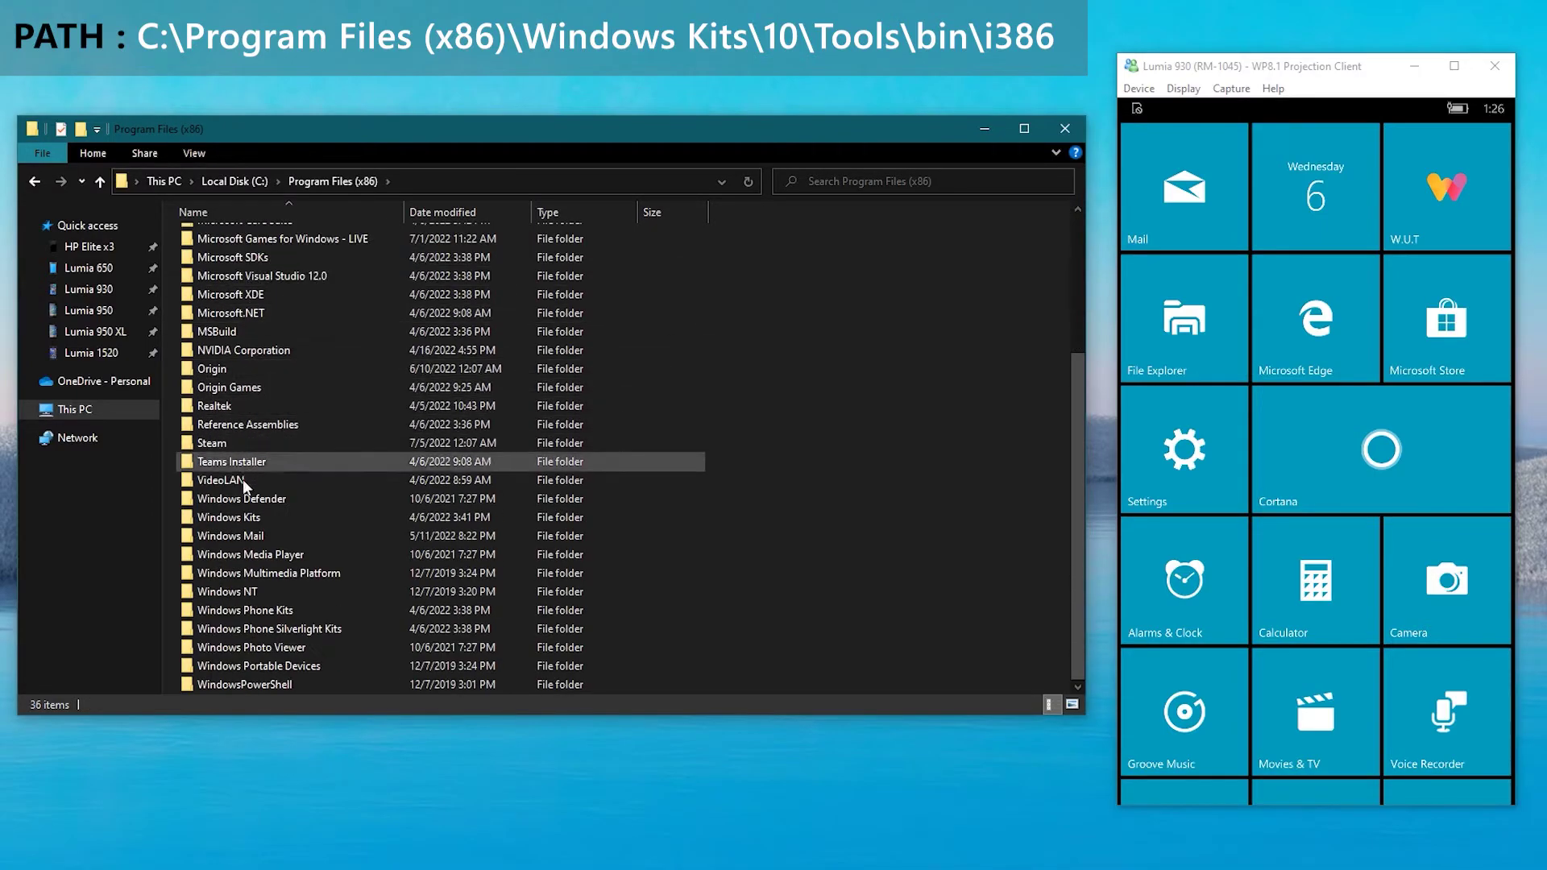
double_click(241, 517)
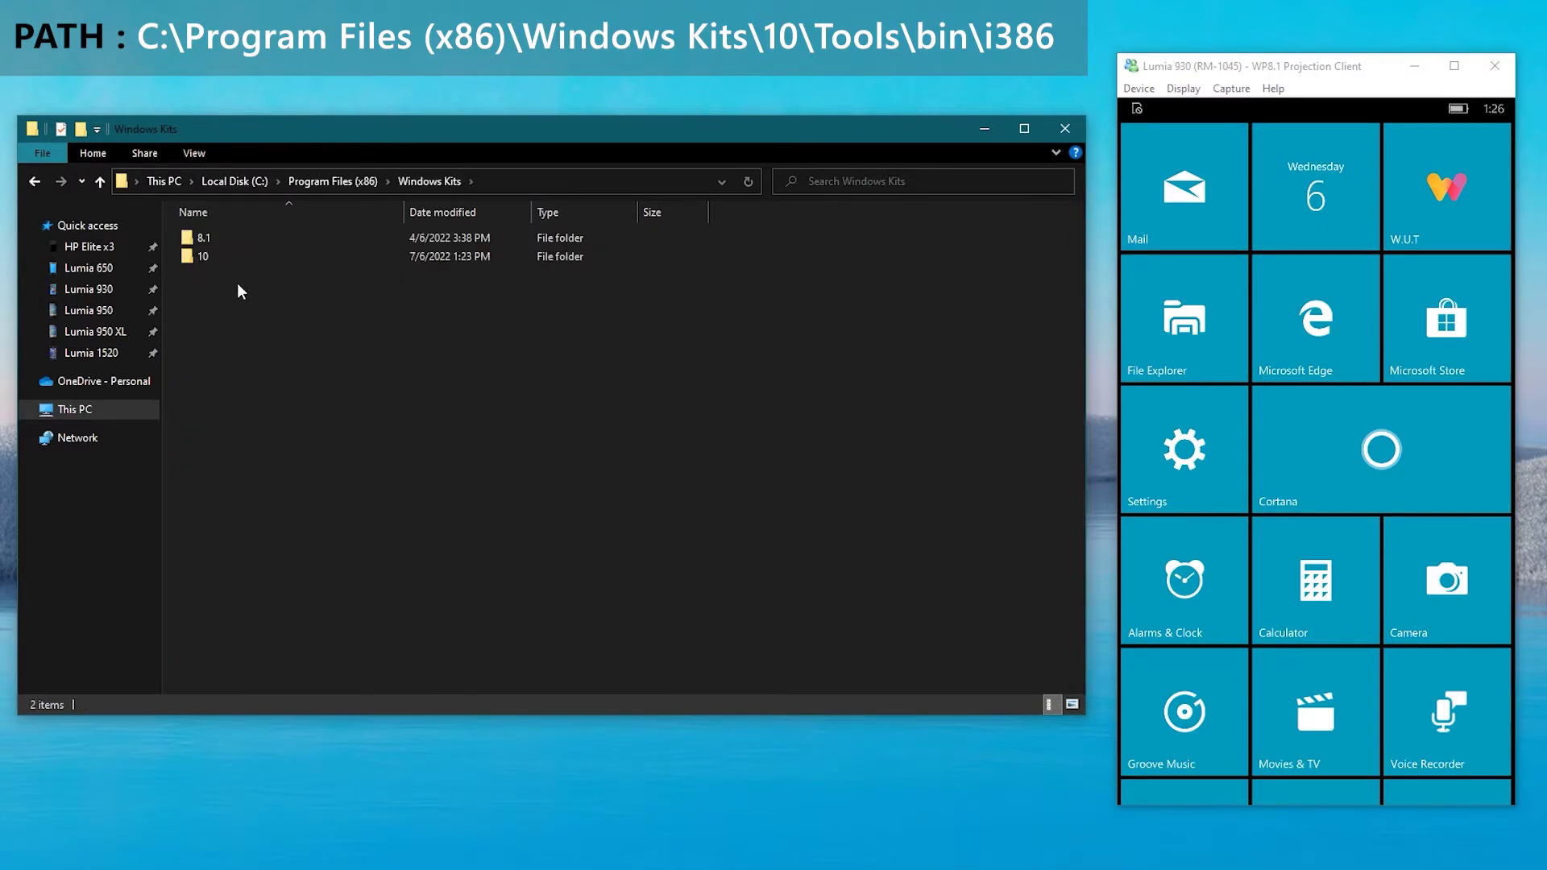
double_click(234, 256)
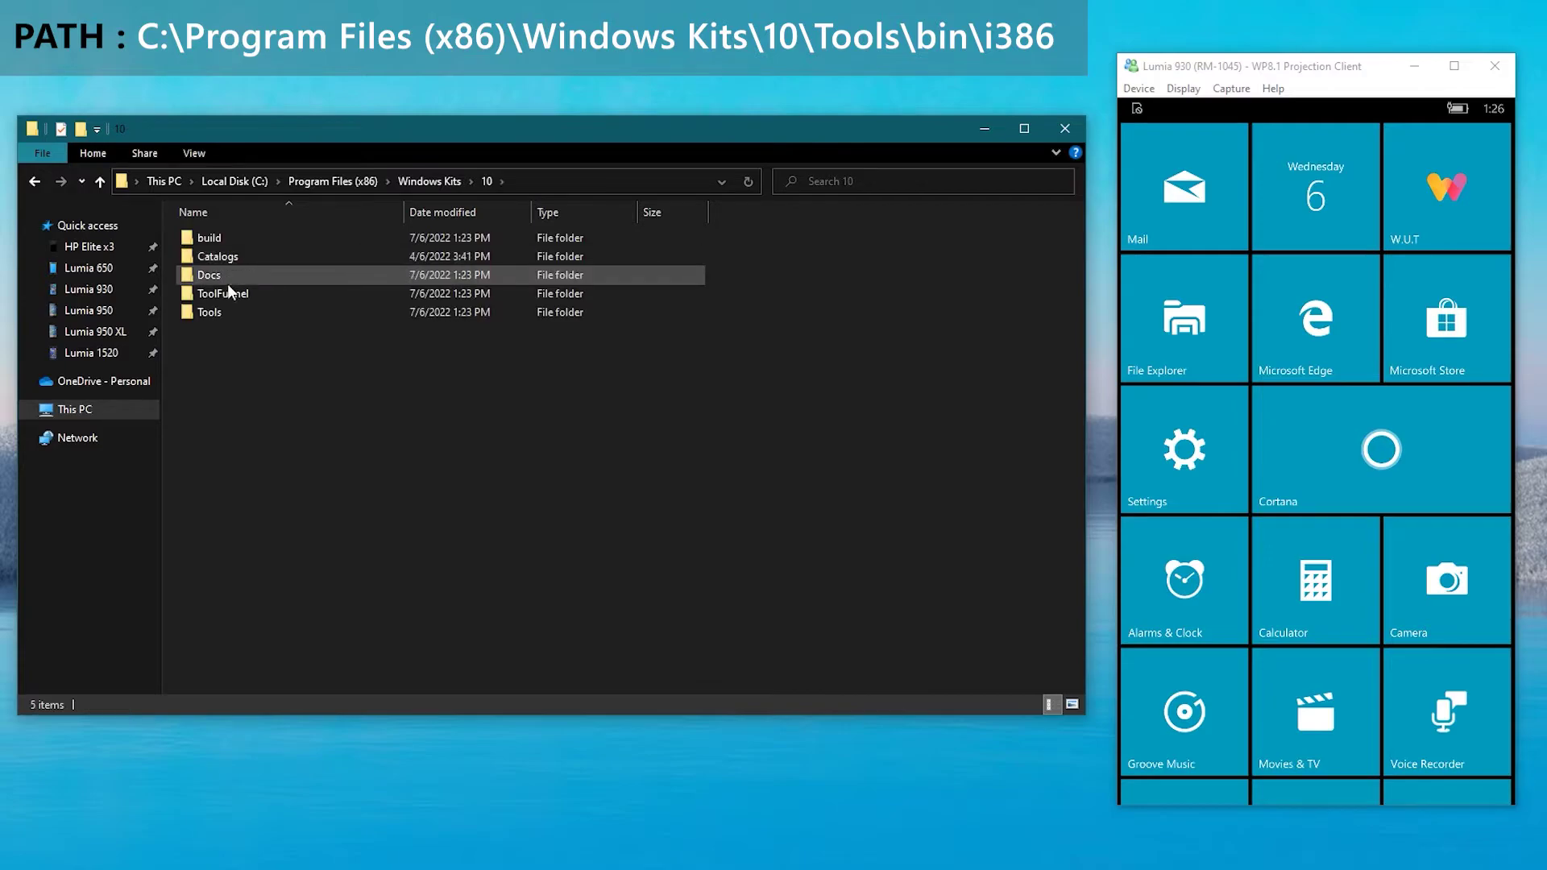
double_click(221, 311)
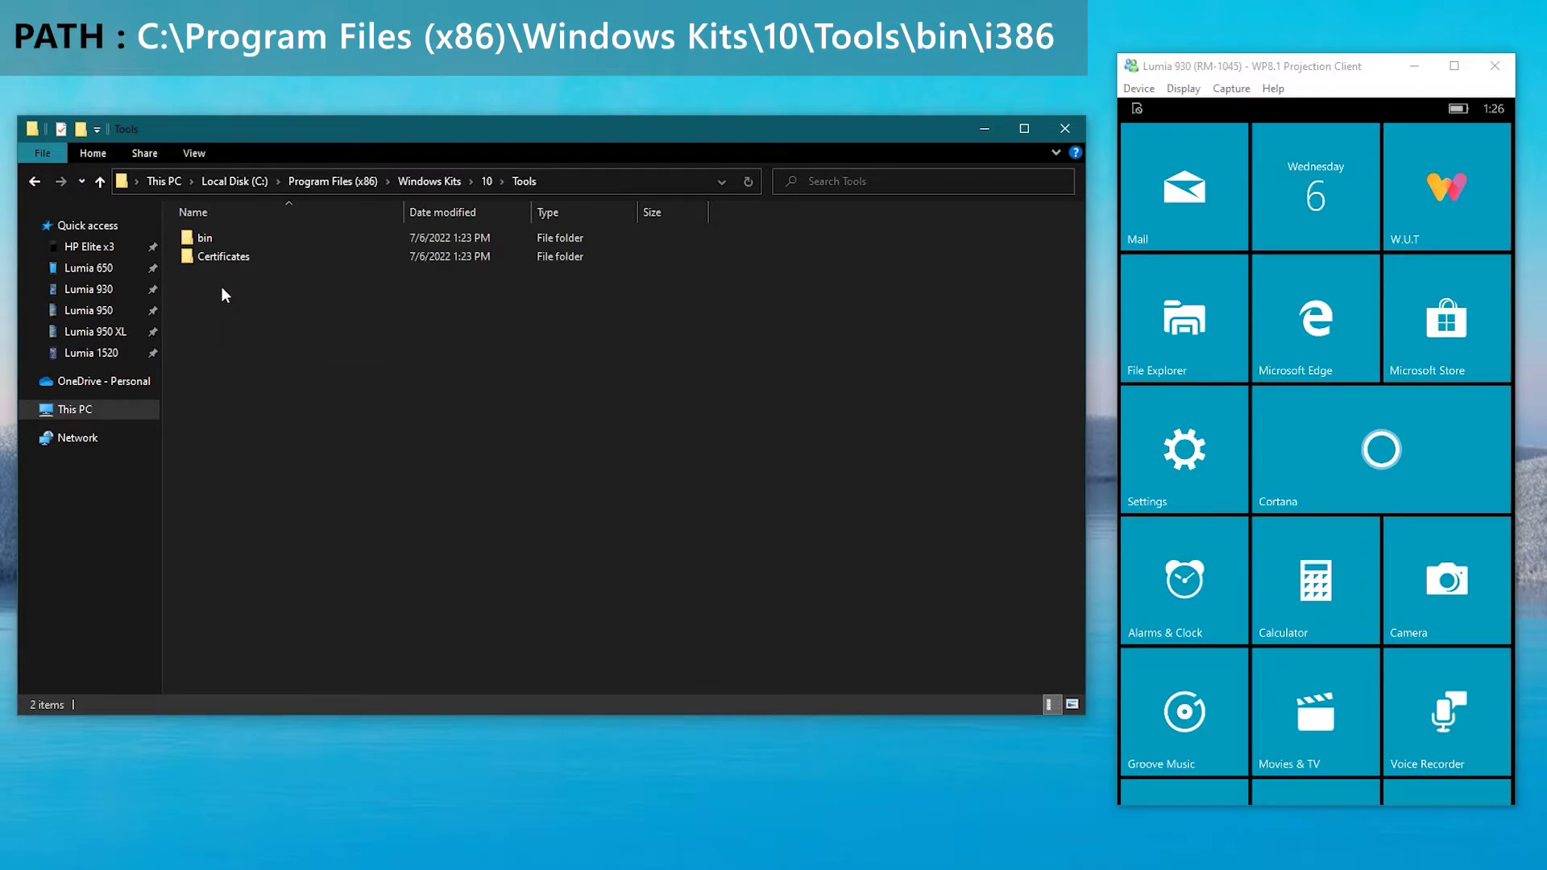
double_click(206, 238)
double_click(206, 238)
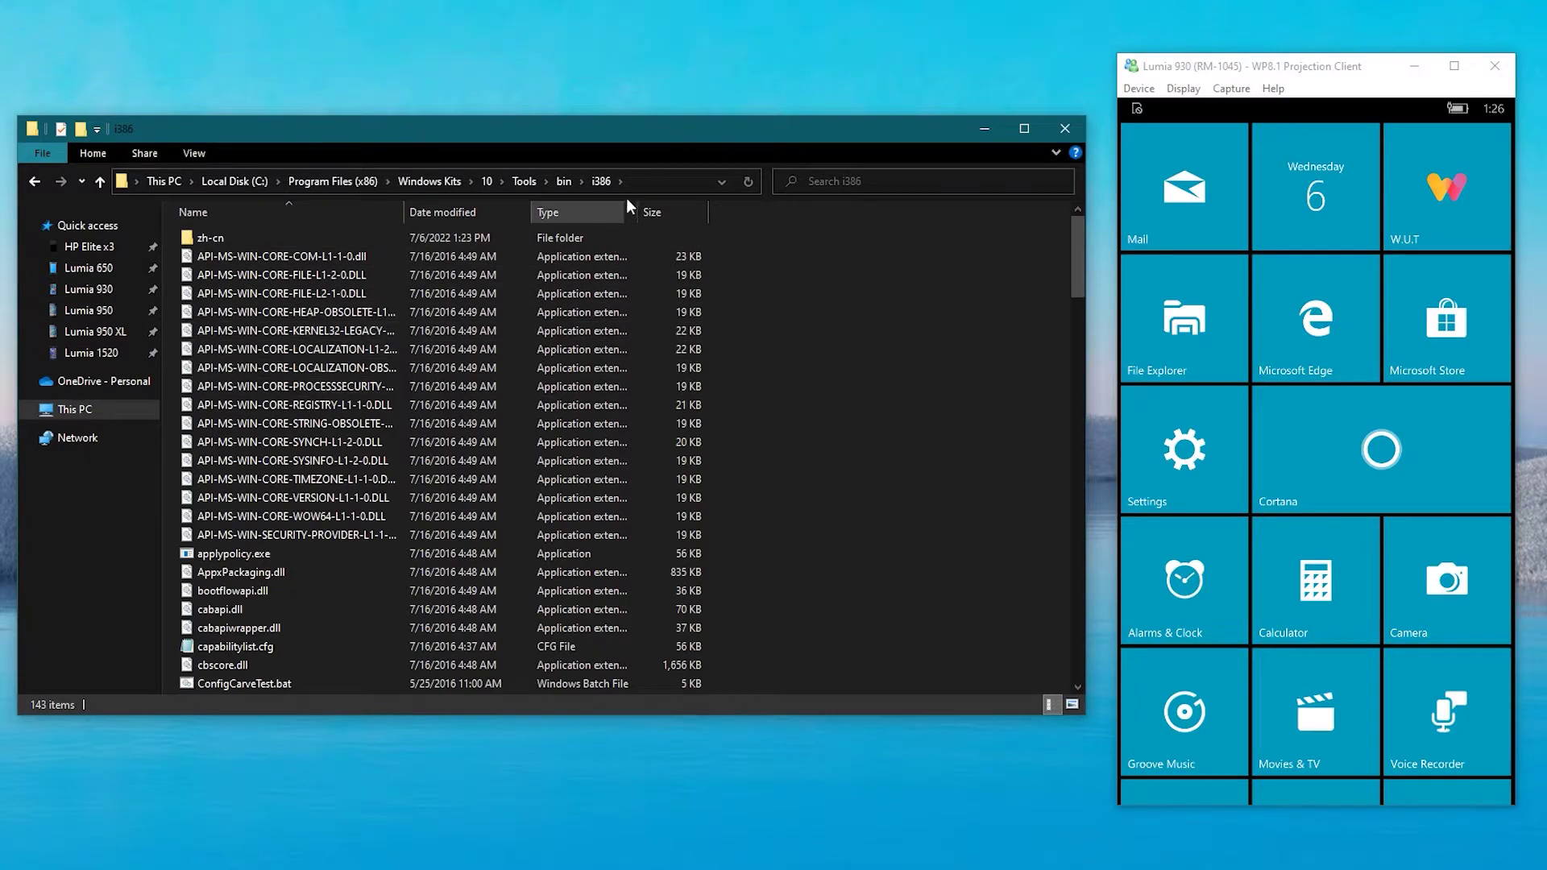
- Open a Command Prompt in the i386 folder via the address bar, close Explorer, and type 'iutool -v'
left_click(641, 182)
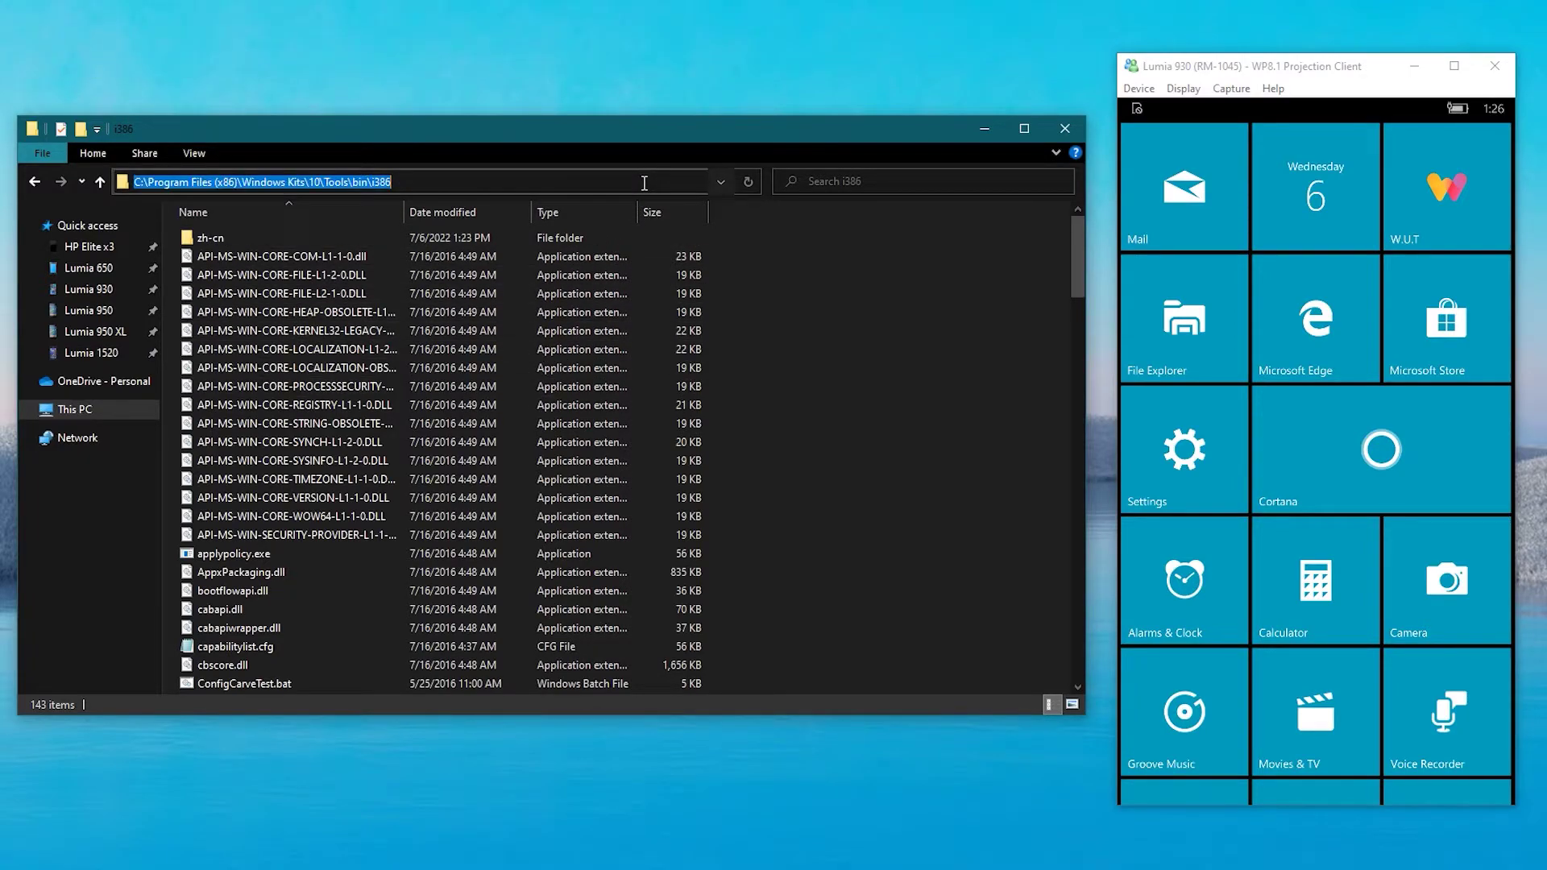
type("cmd")
key("Return")
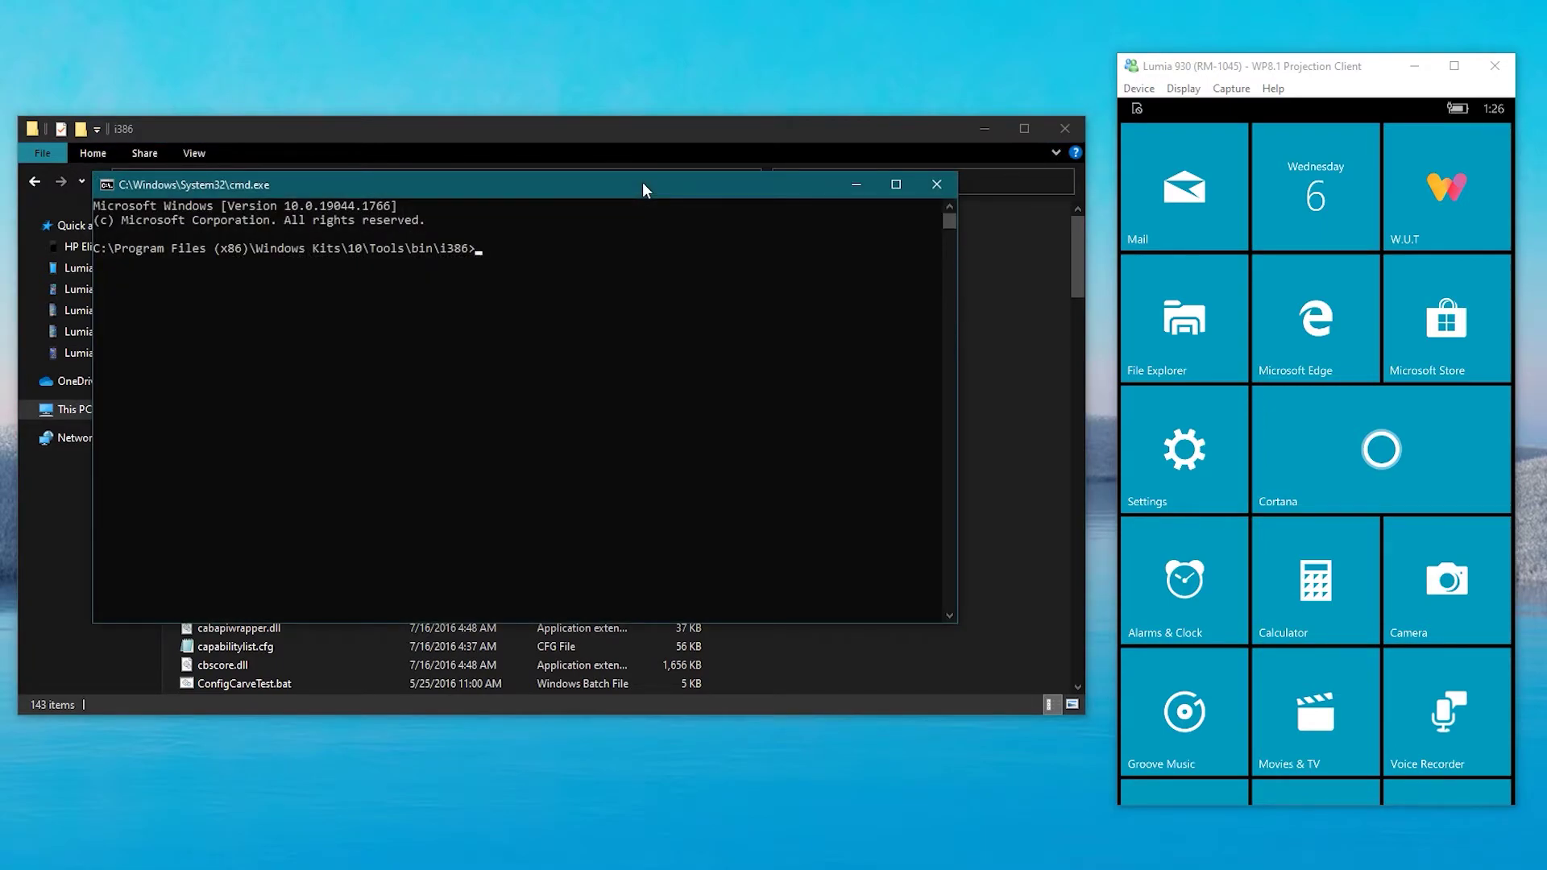
left_click(1062, 137)
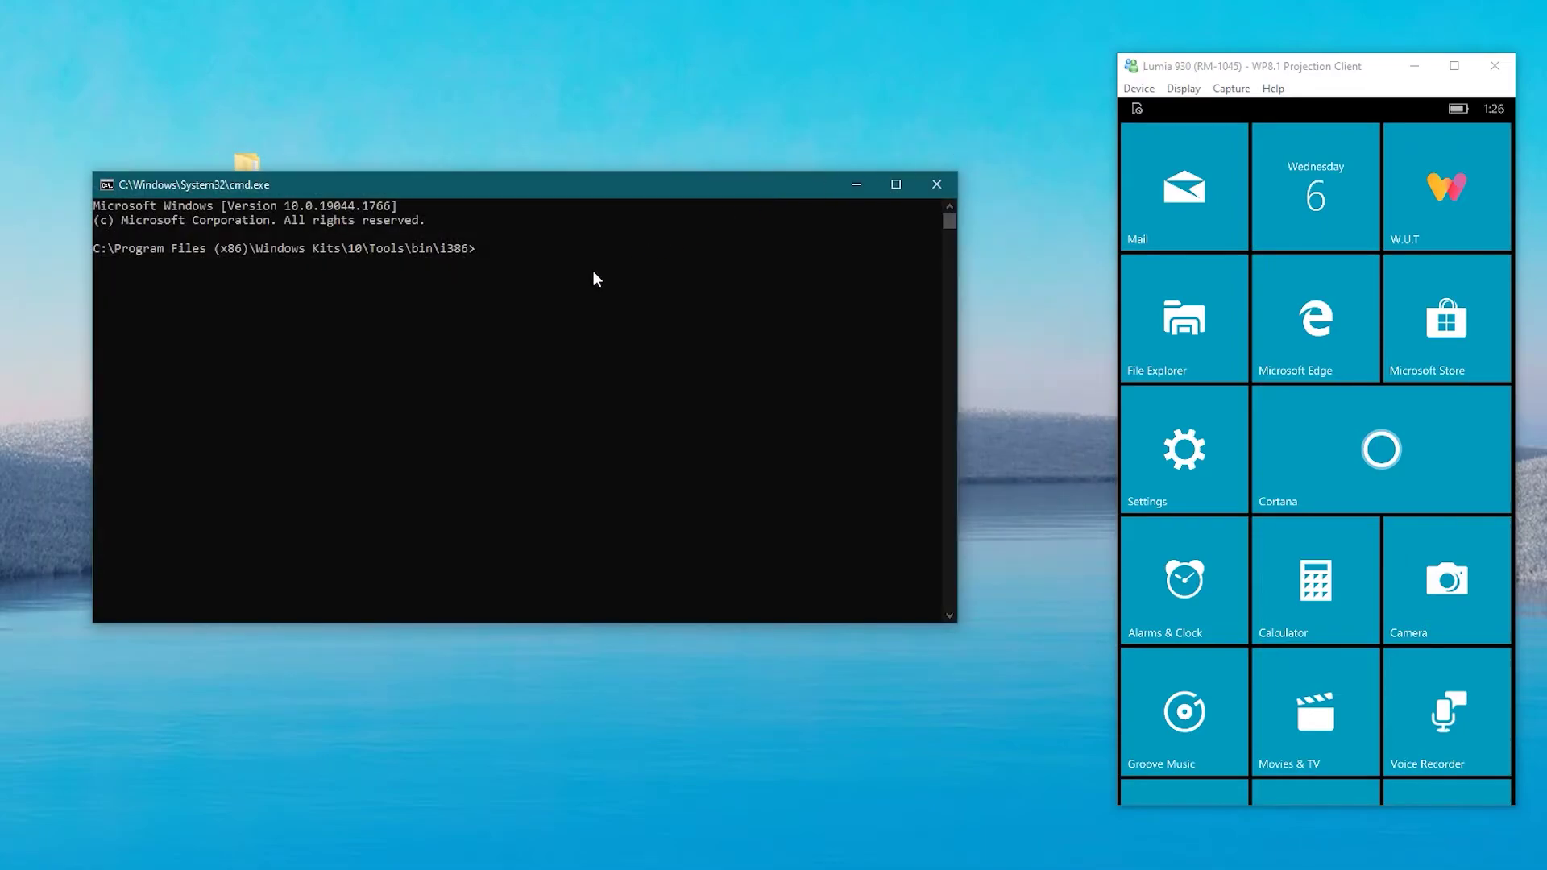
type("iutoo")
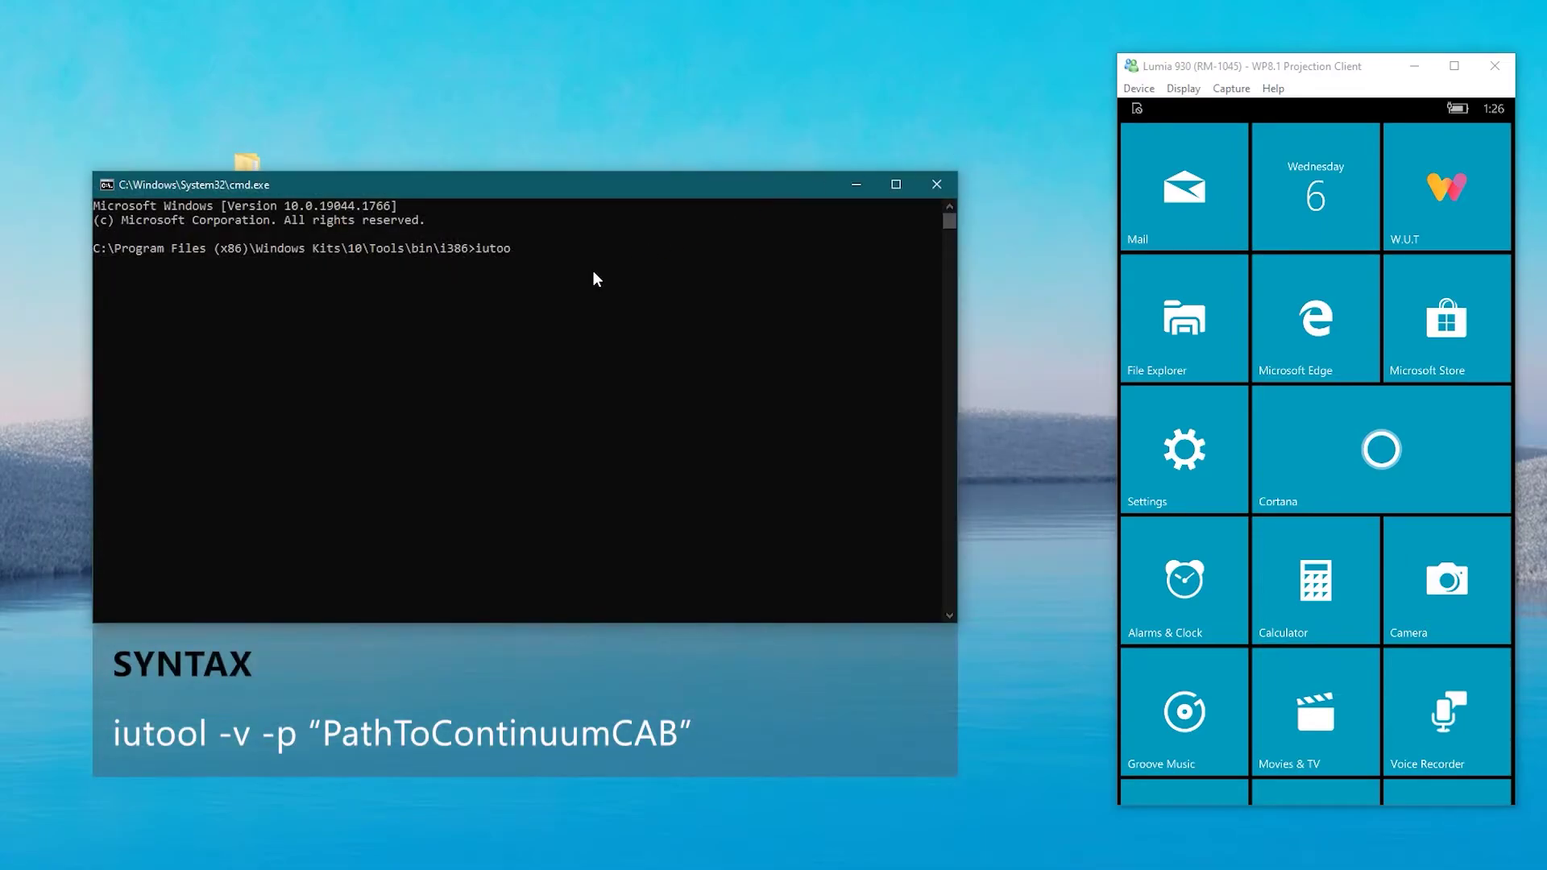
type("l -v -p \"")
- Copy the path of the Production Continuum Cabs\10.0.15254.603 folder from the address bar
double_click(257, 162)
double_click(248, 236)
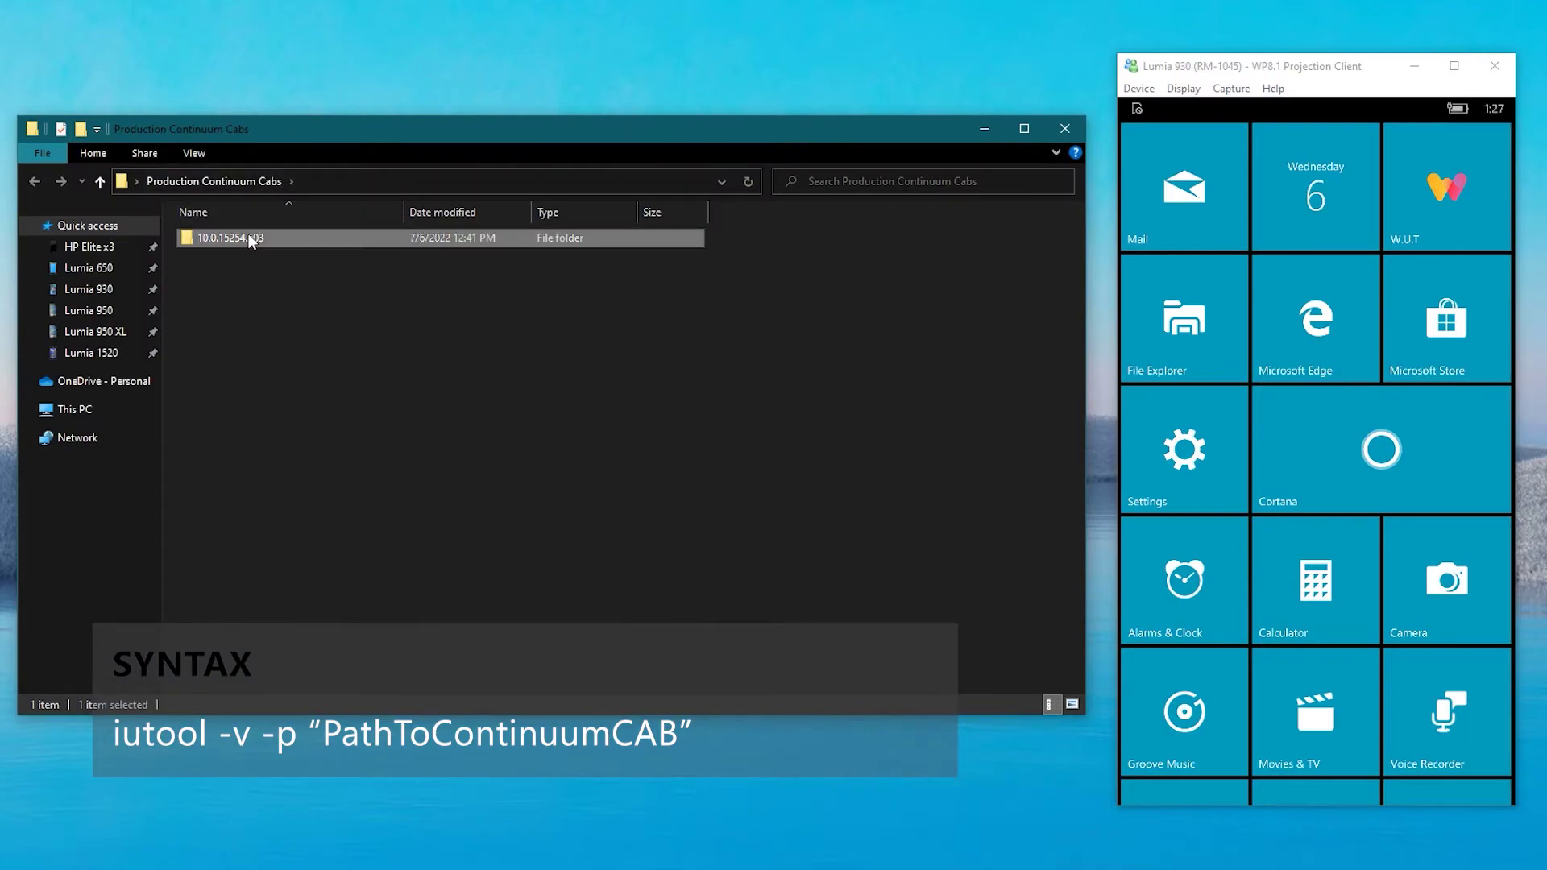
left_click(366, 239)
left_click(395, 181)
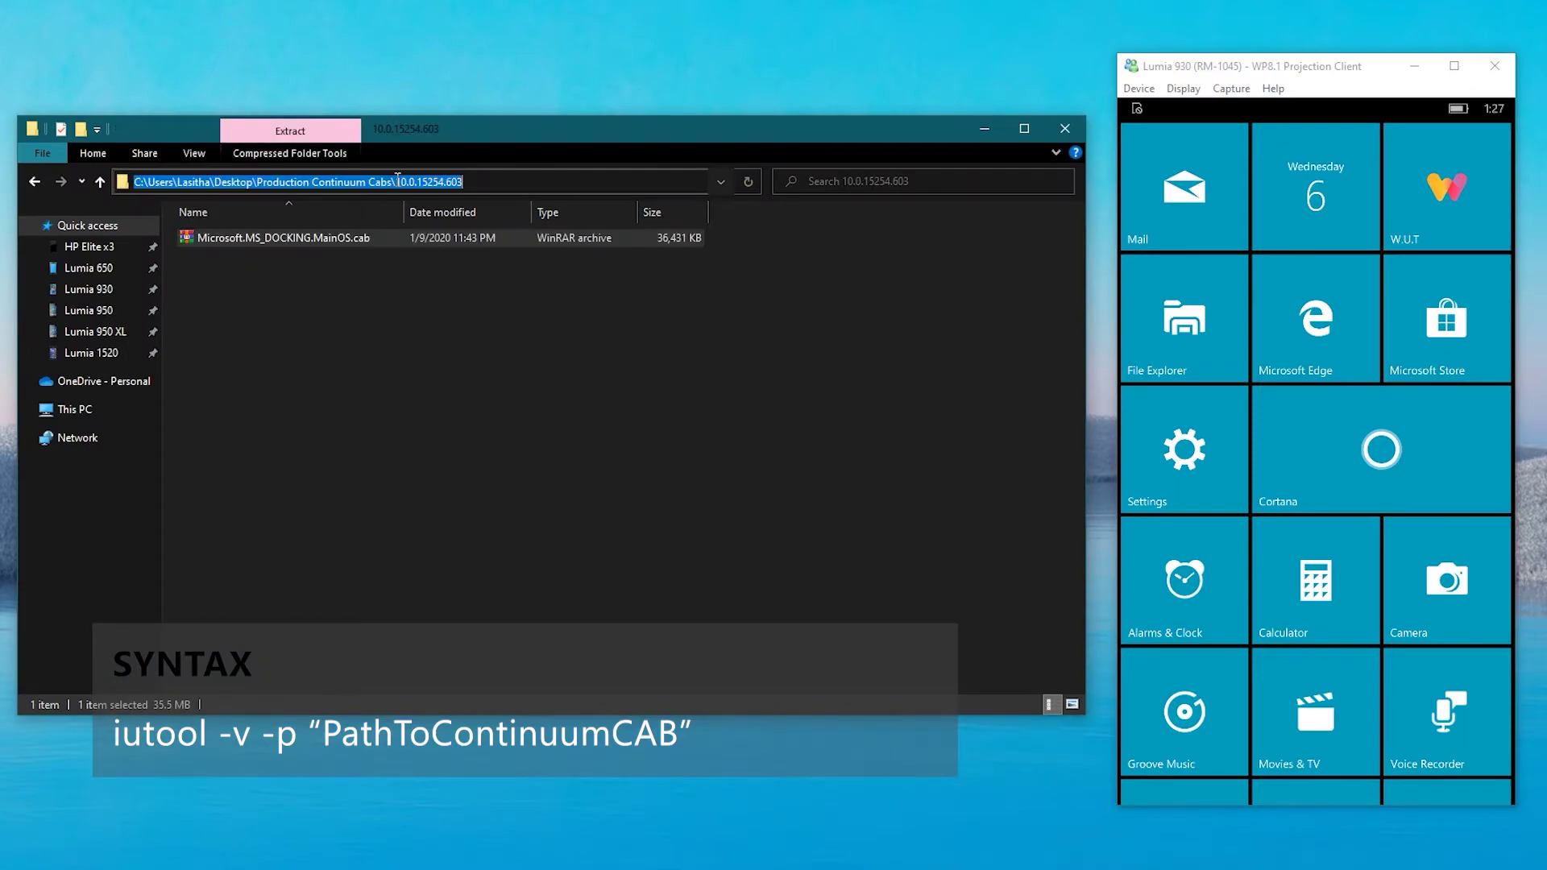
right_click(414, 184)
left_click(442, 236)
- Paste the cab folder path into the iutool command and run it
left_click(981, 127)
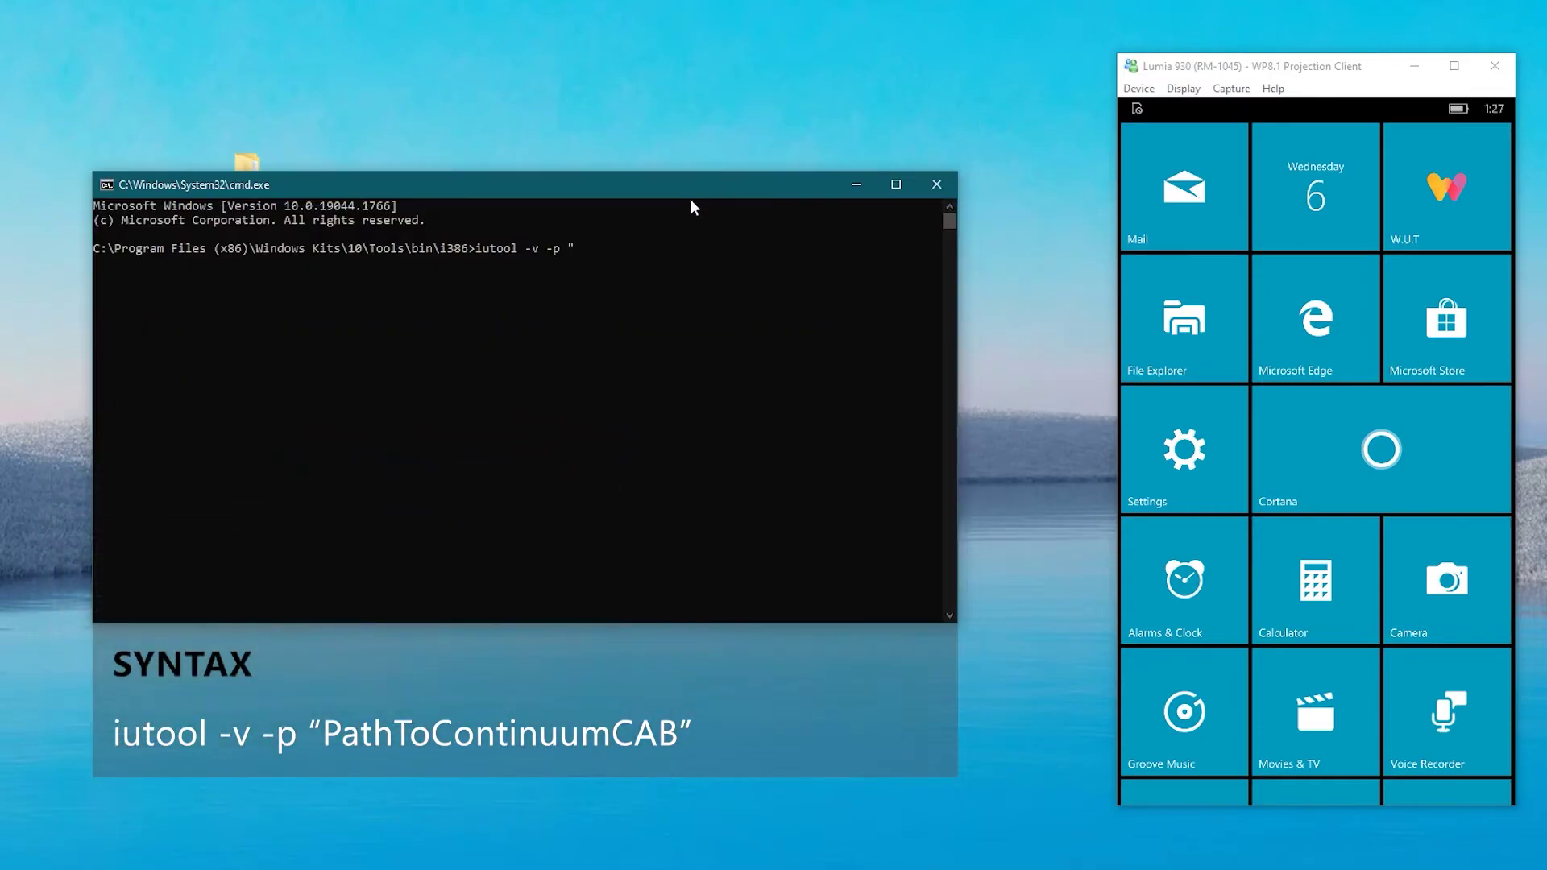
right_click(634, 248)
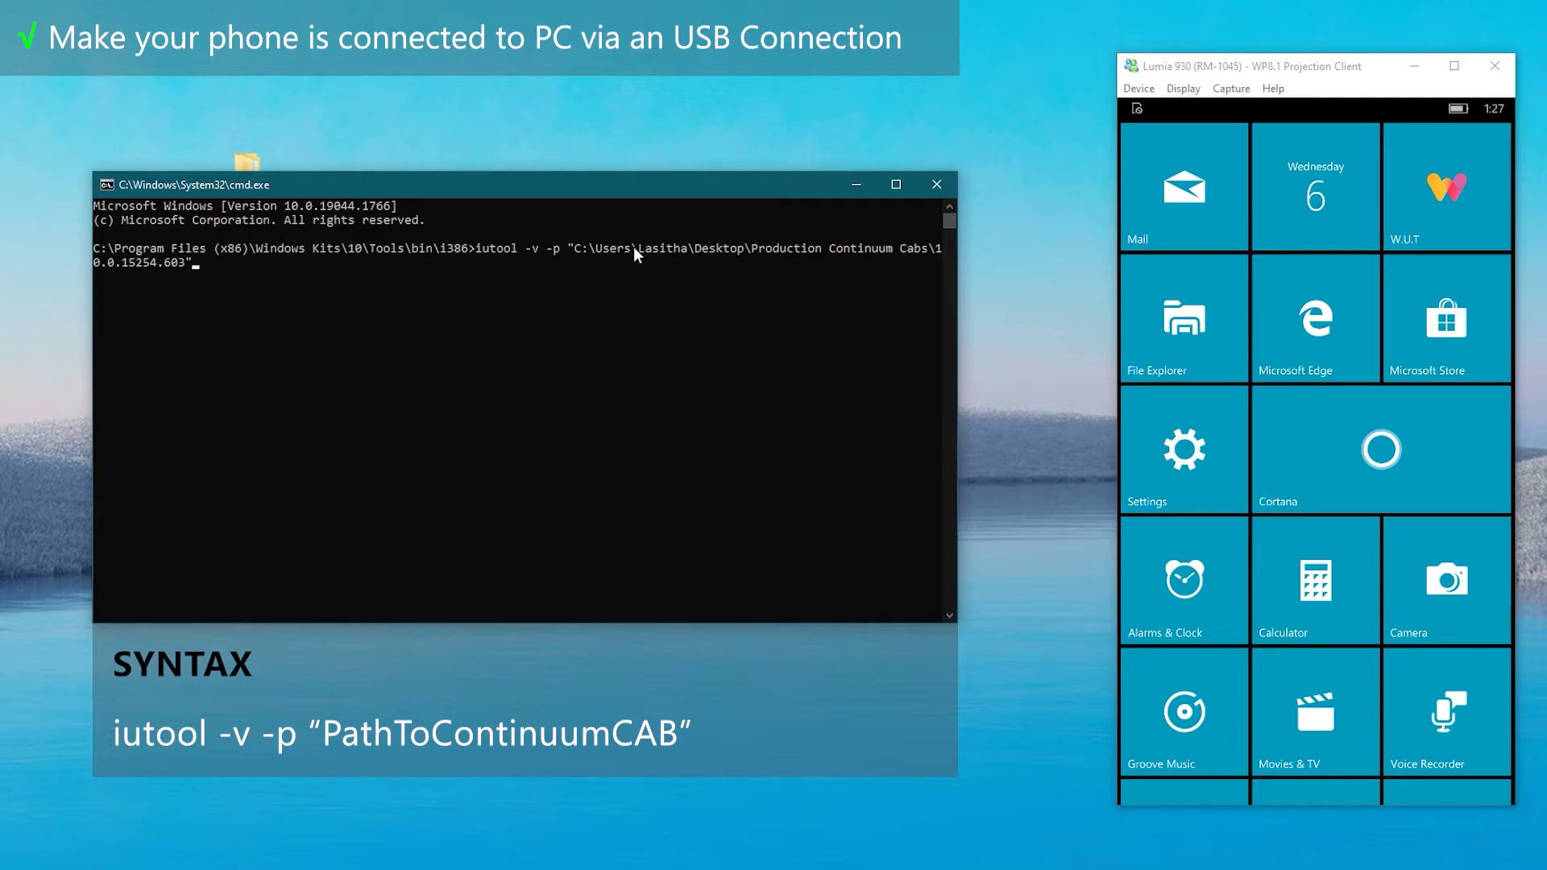
key("Return")
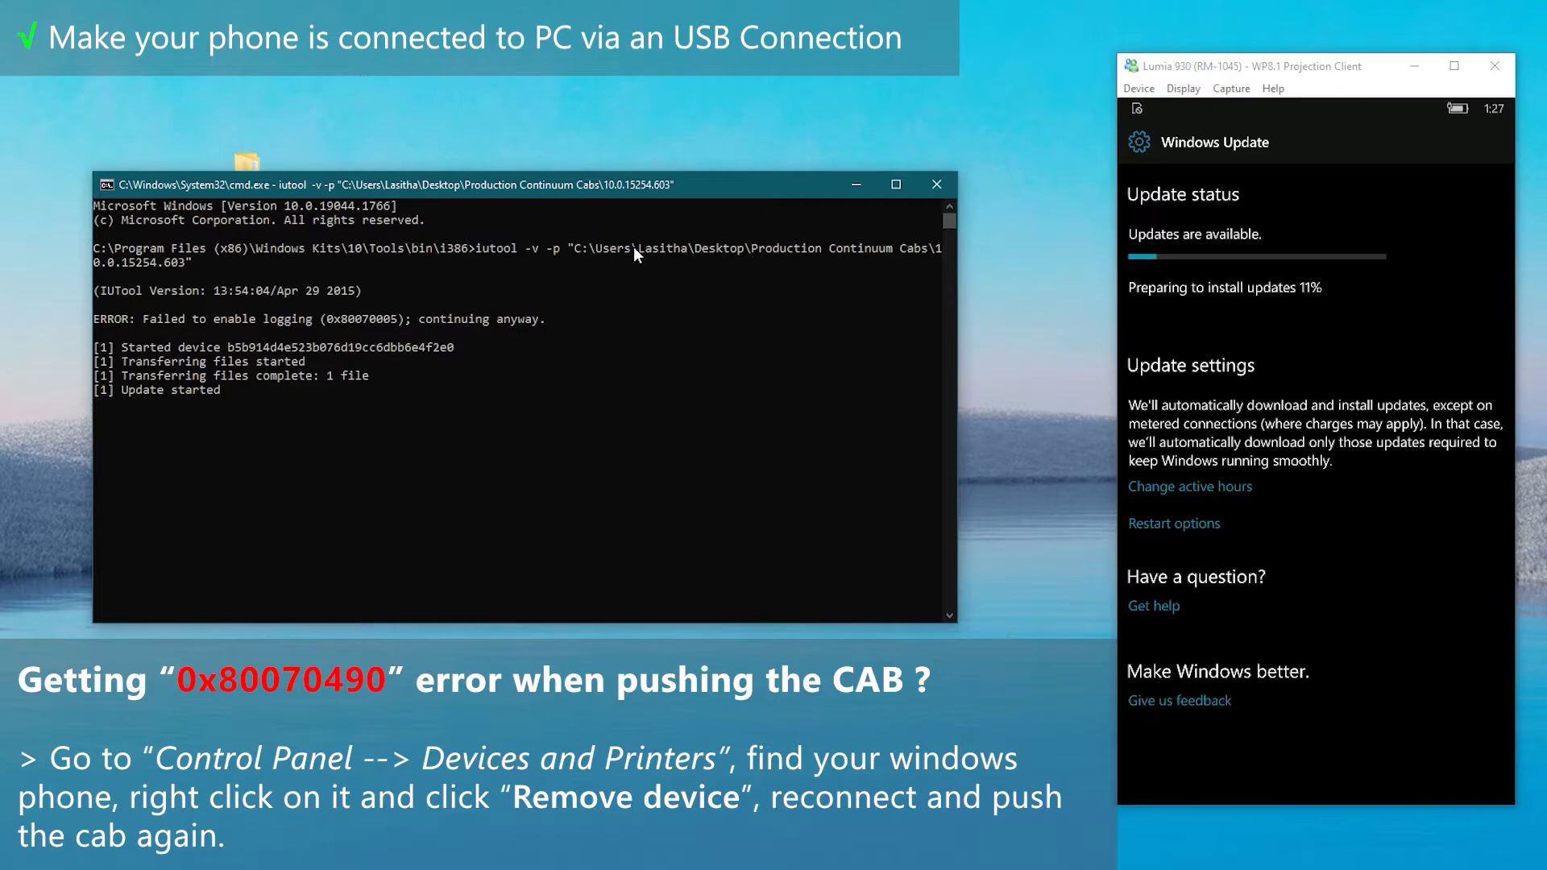
- Watch the phone install the cab and reboot, then close the Command Prompt window
left_click(1247, 72)
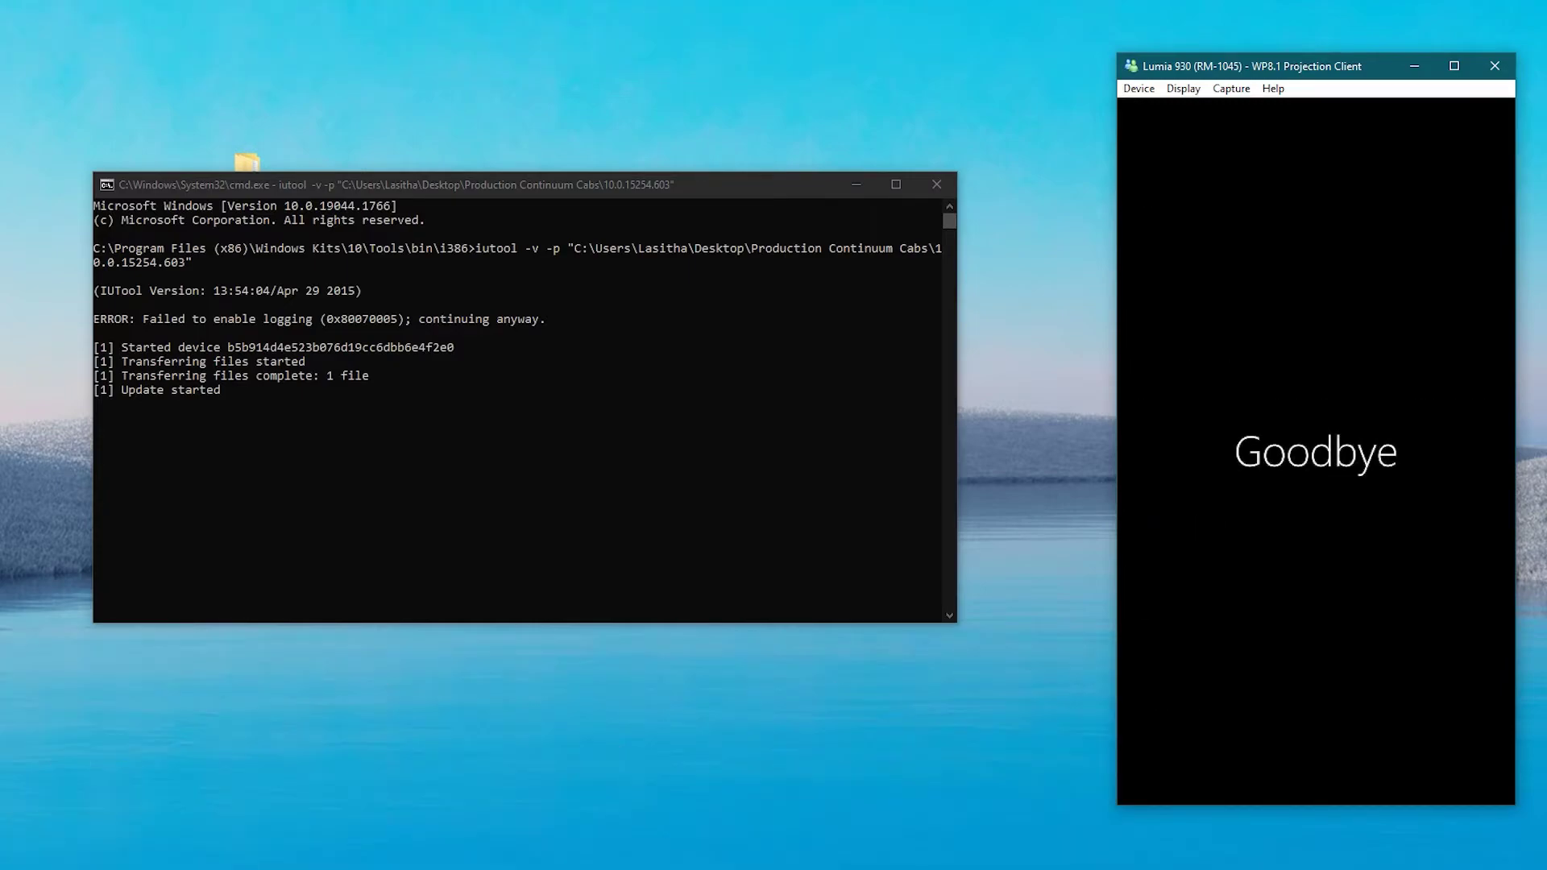
left_click(659, 190)
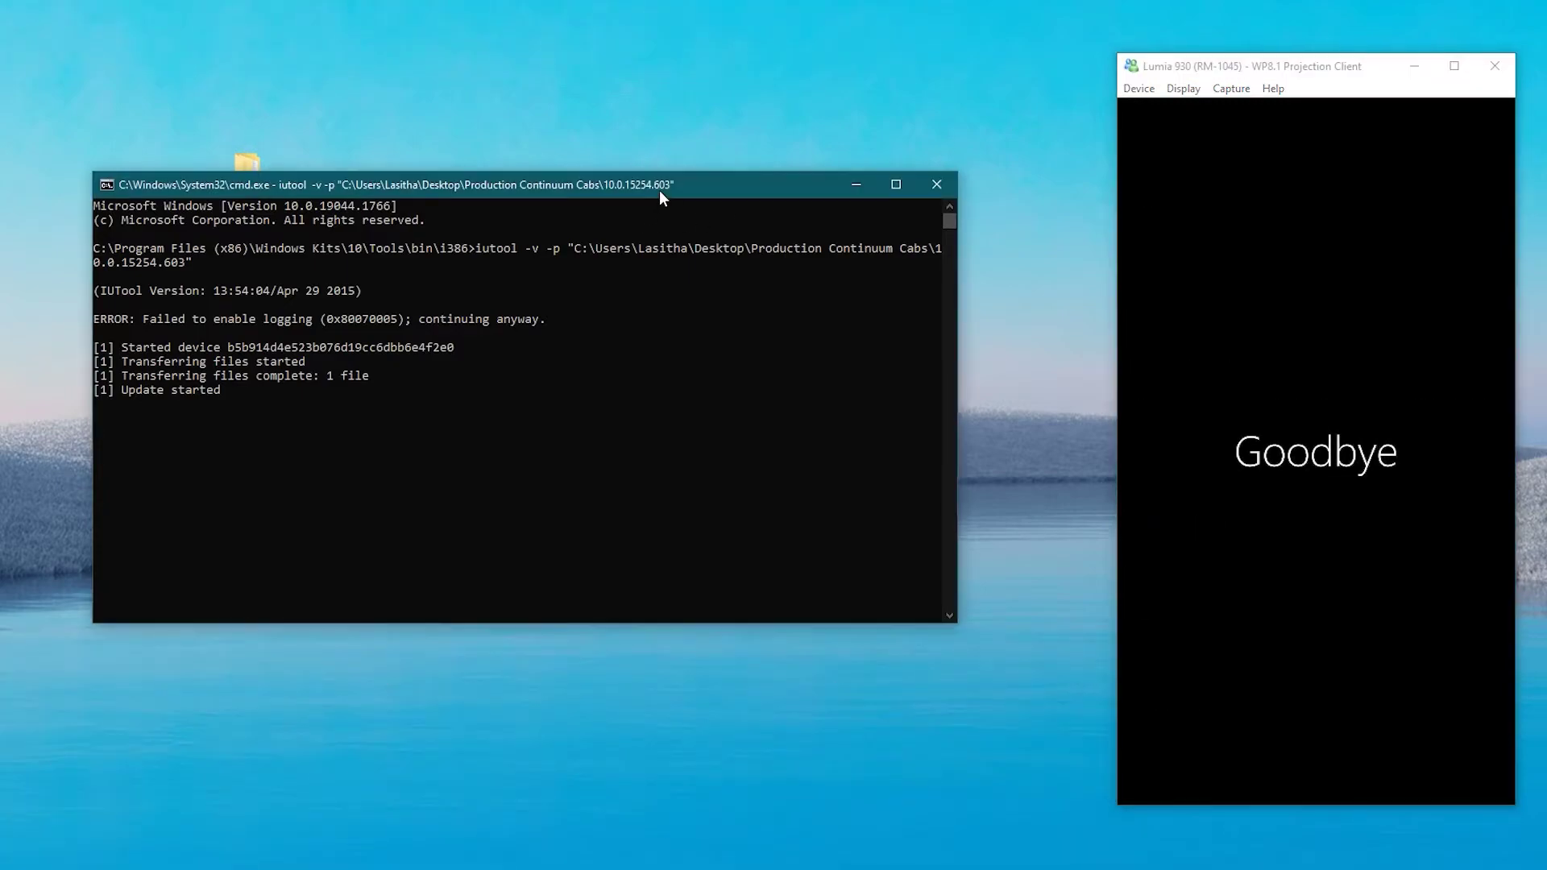
left_click(950, 191)
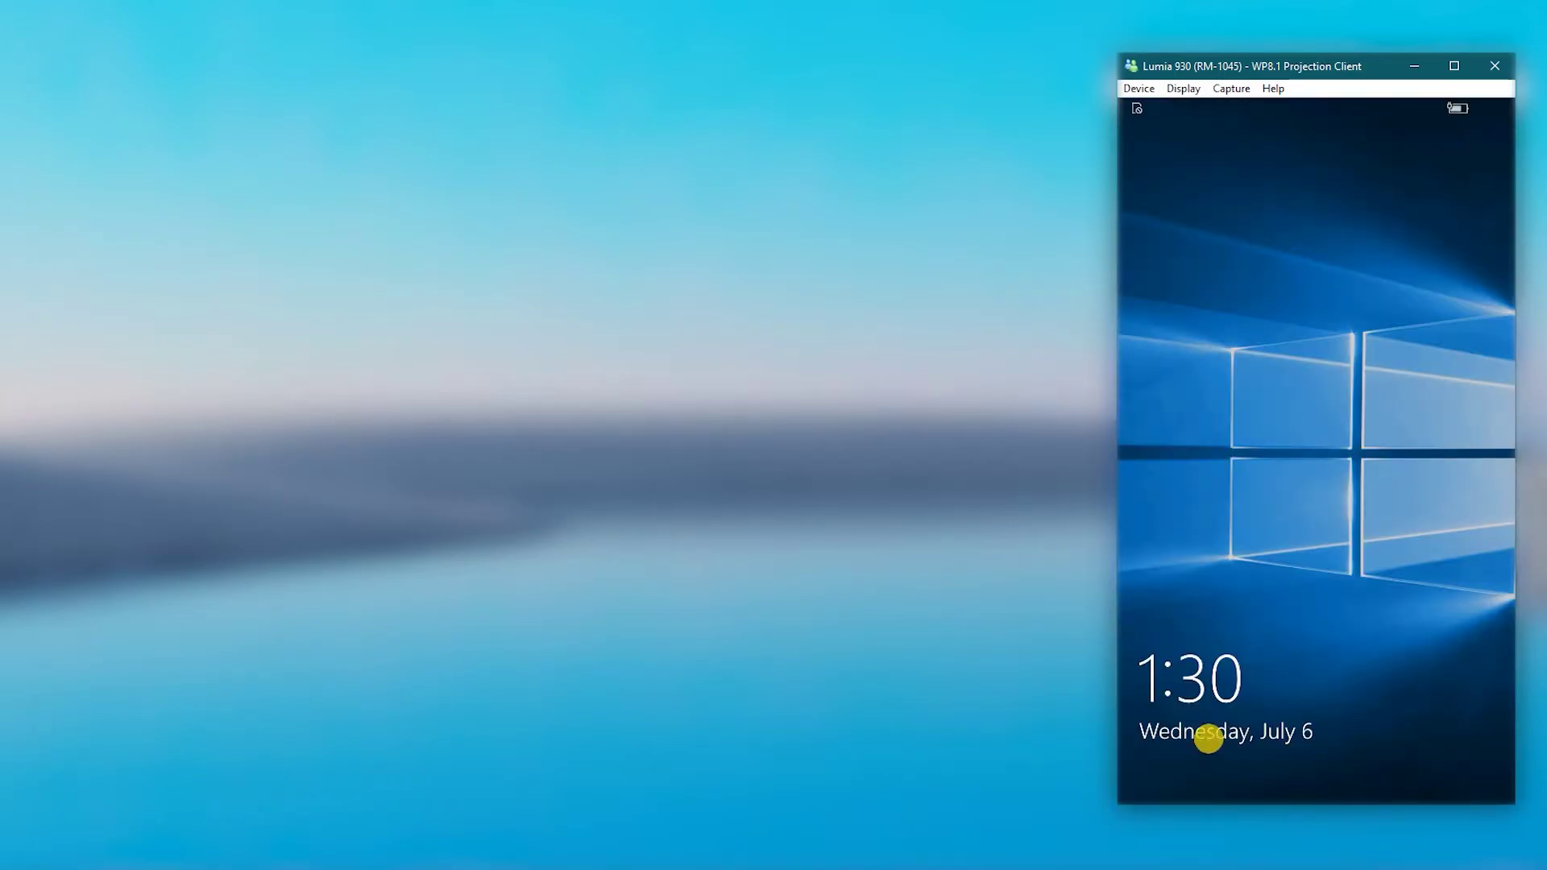
- Unlock the phone, go to All apps, scroll to I, and launch Interop Tools (Legacy)
left_click_drag(1208, 737, 1225, 483)
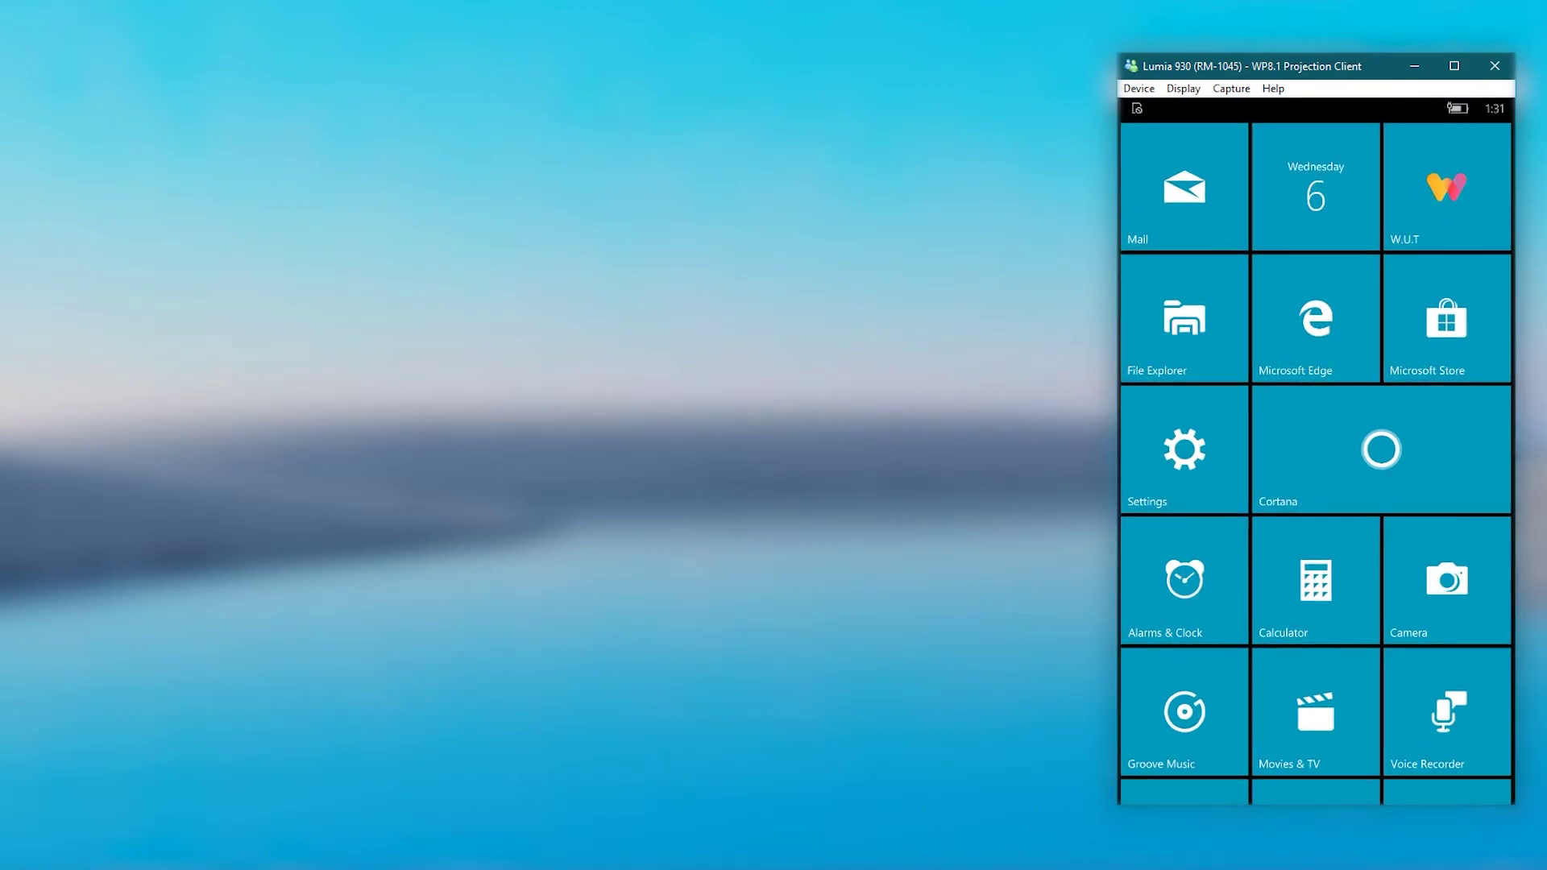
left_click_drag(1450, 451, 1168, 451)
left_click(1182, 413)
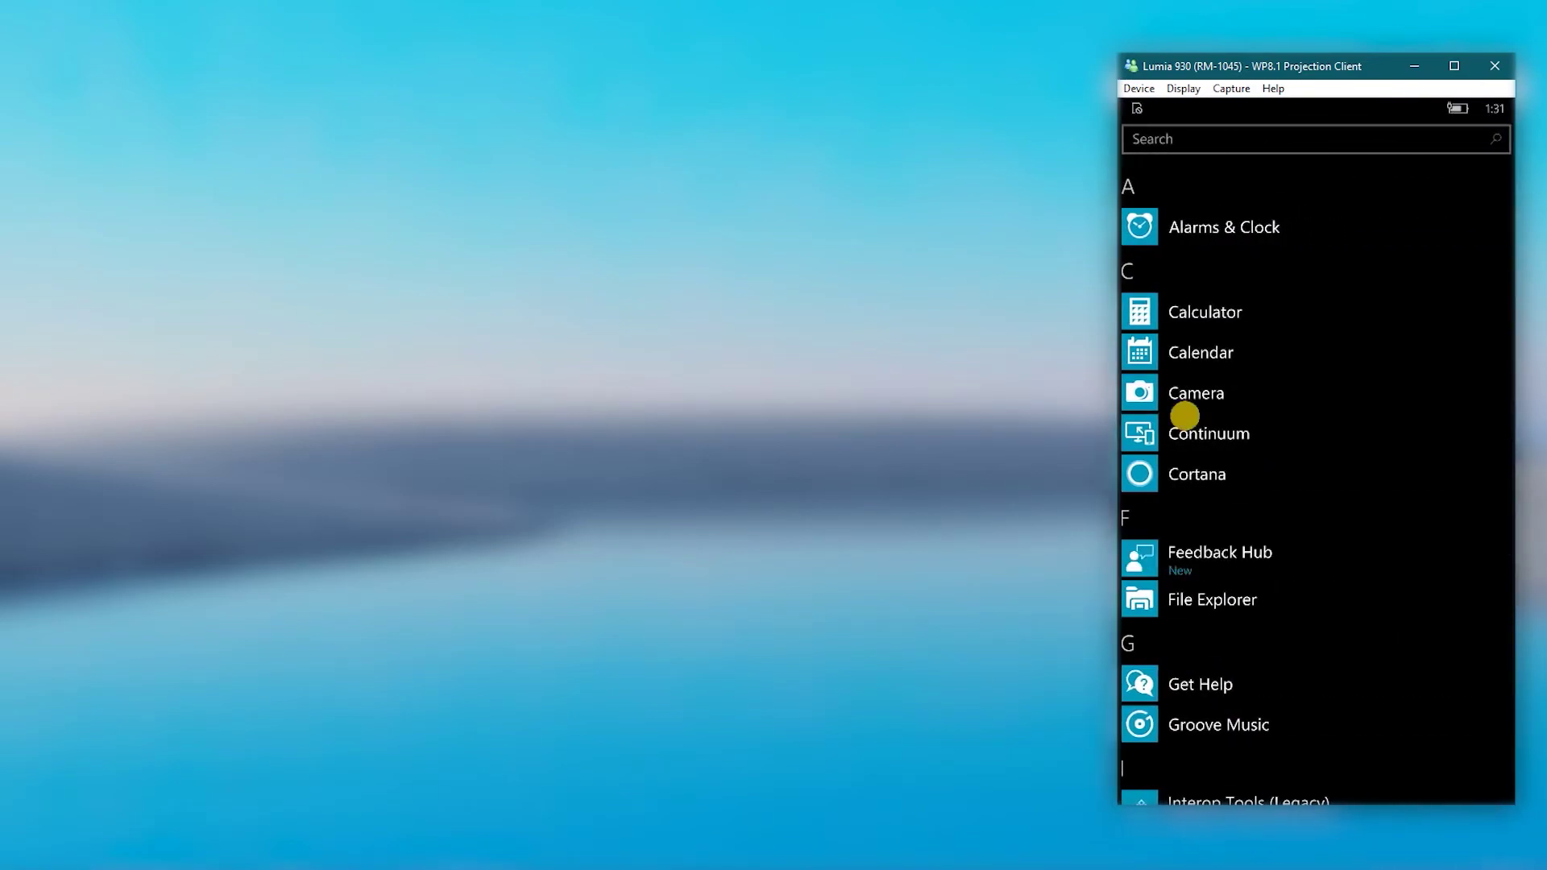
left_click(1235, 479)
scroll(1316, 467, "down", 5)
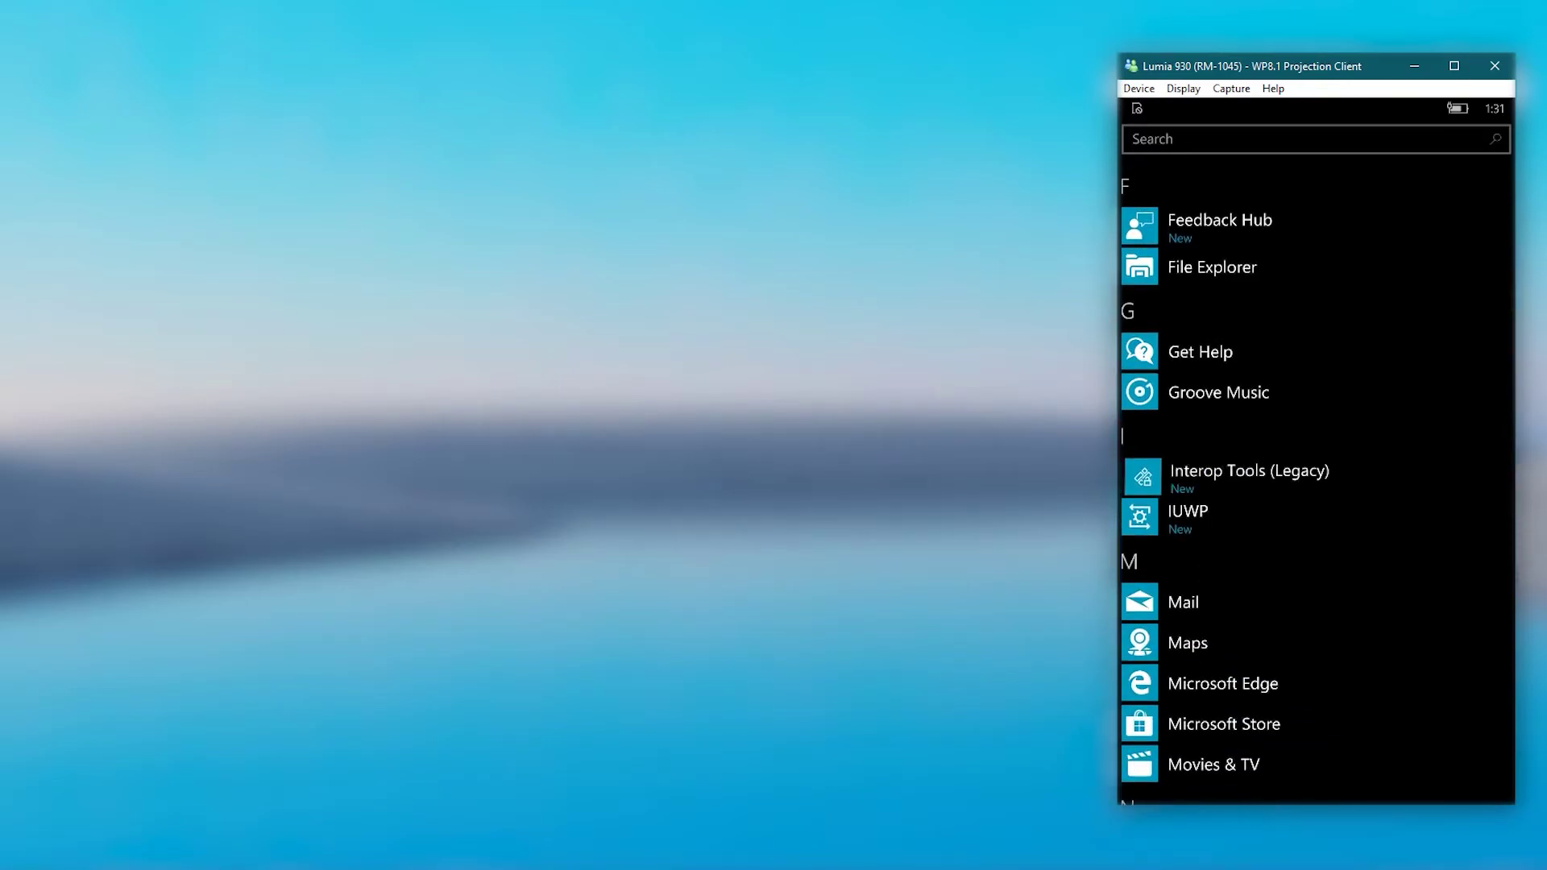
left_click(1144, 477)
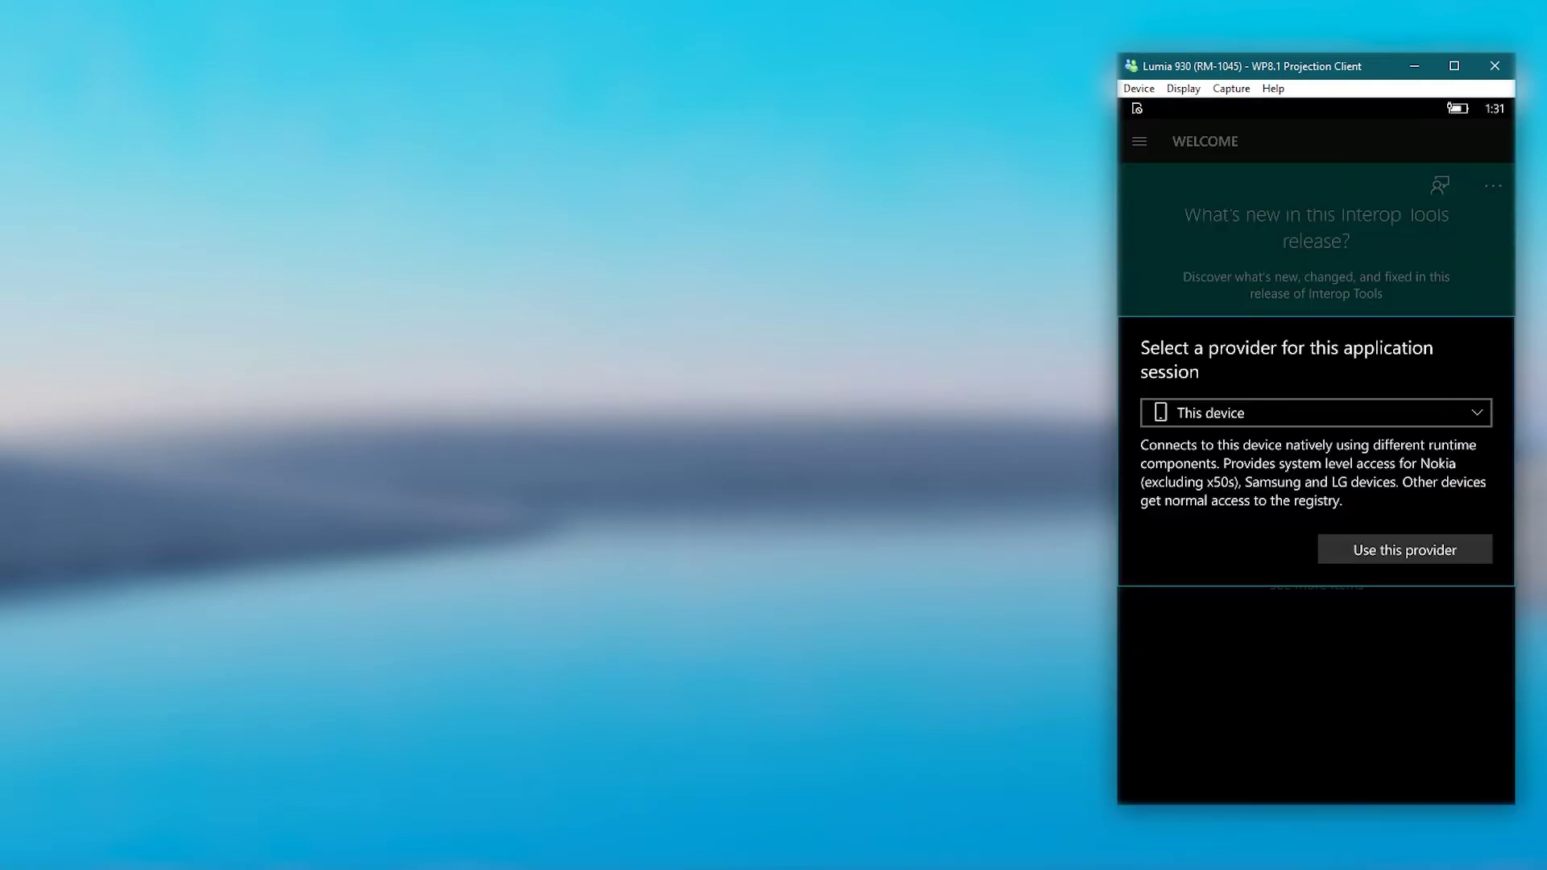
- Use this device as provider, then switch Force Continuum via Miracast On under Tweak > Tweaks
left_click(1392, 554)
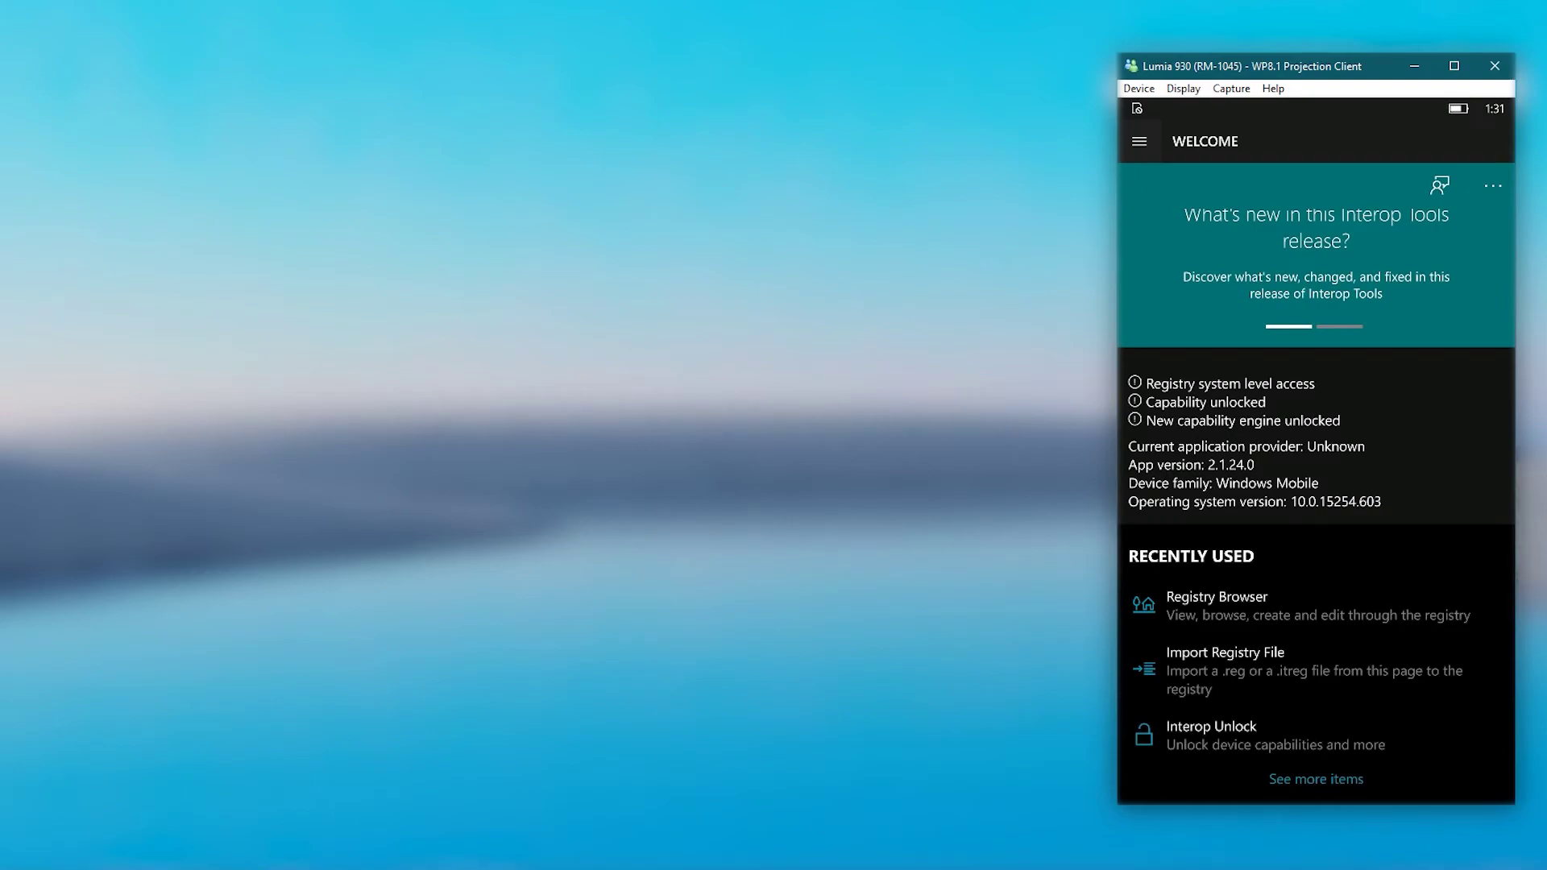
left_click(1139, 141)
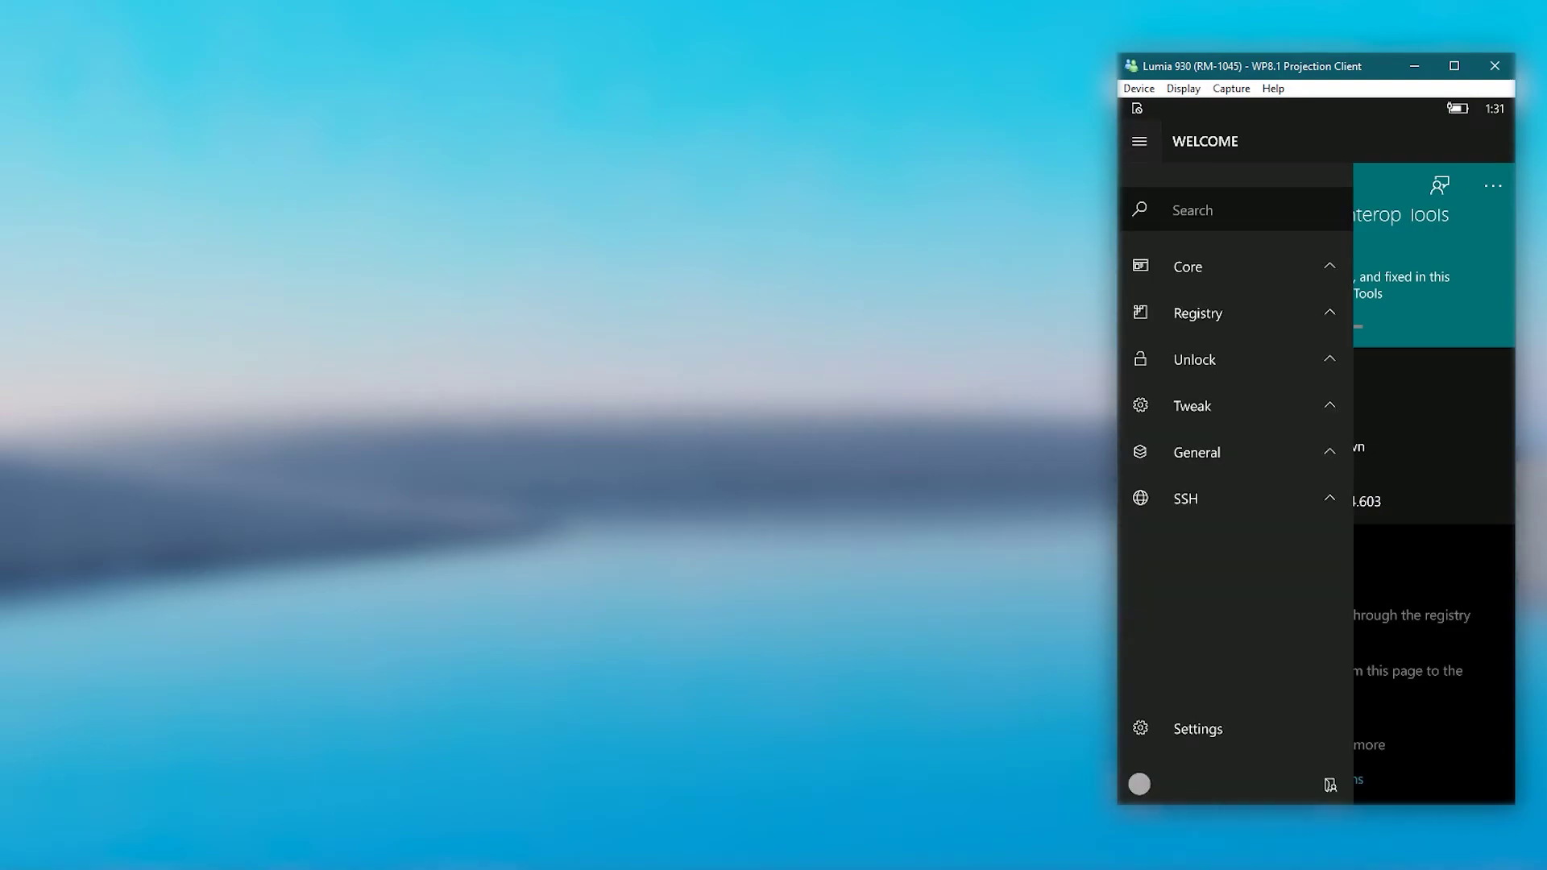
left_click(1170, 404)
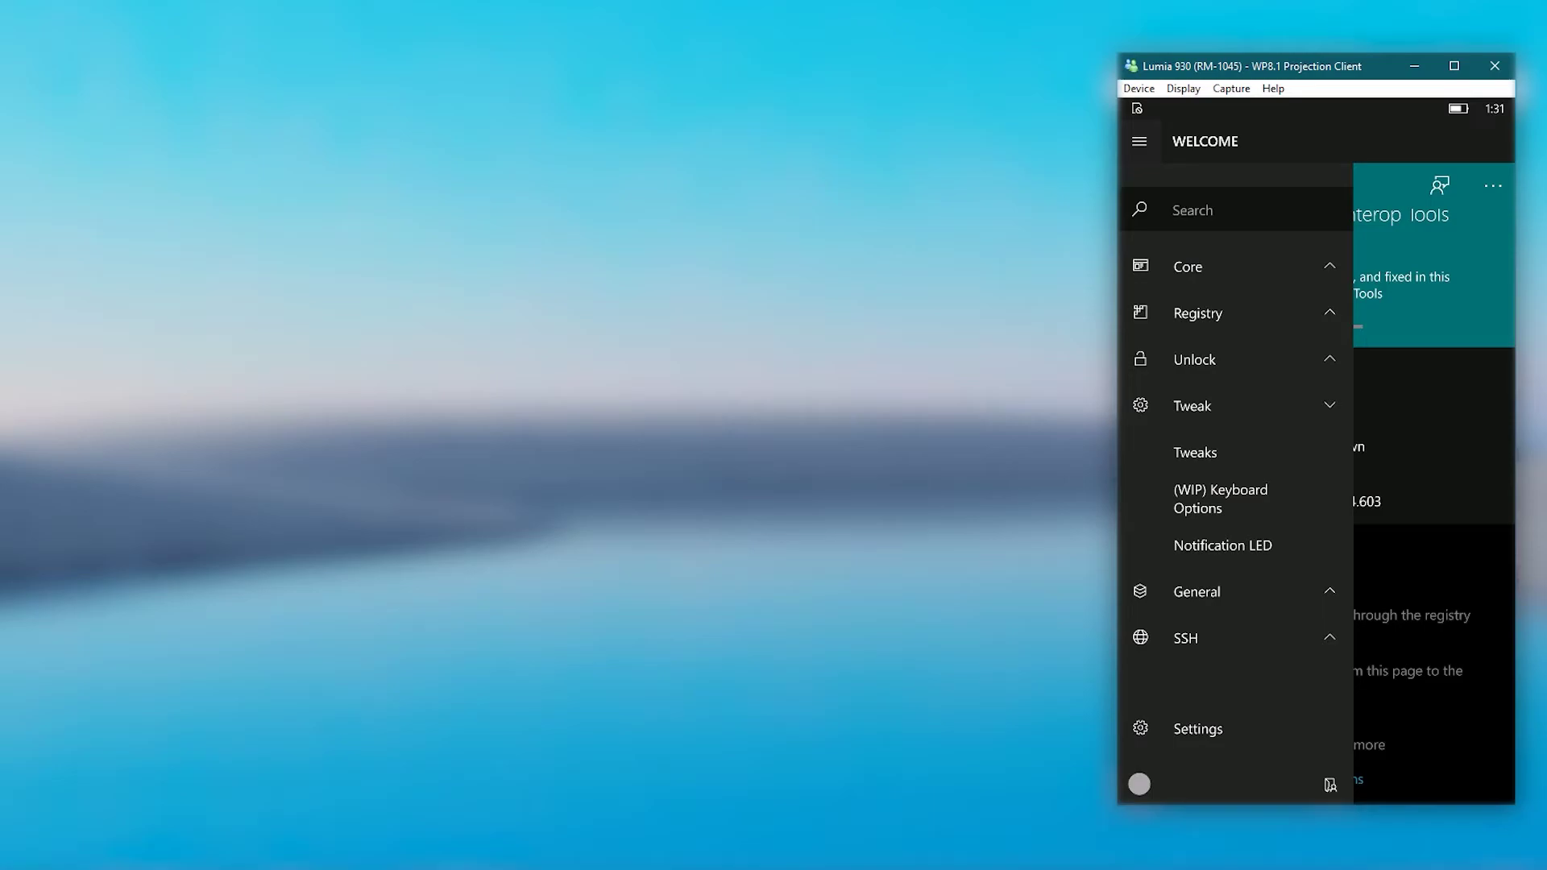
left_click(1190, 451)
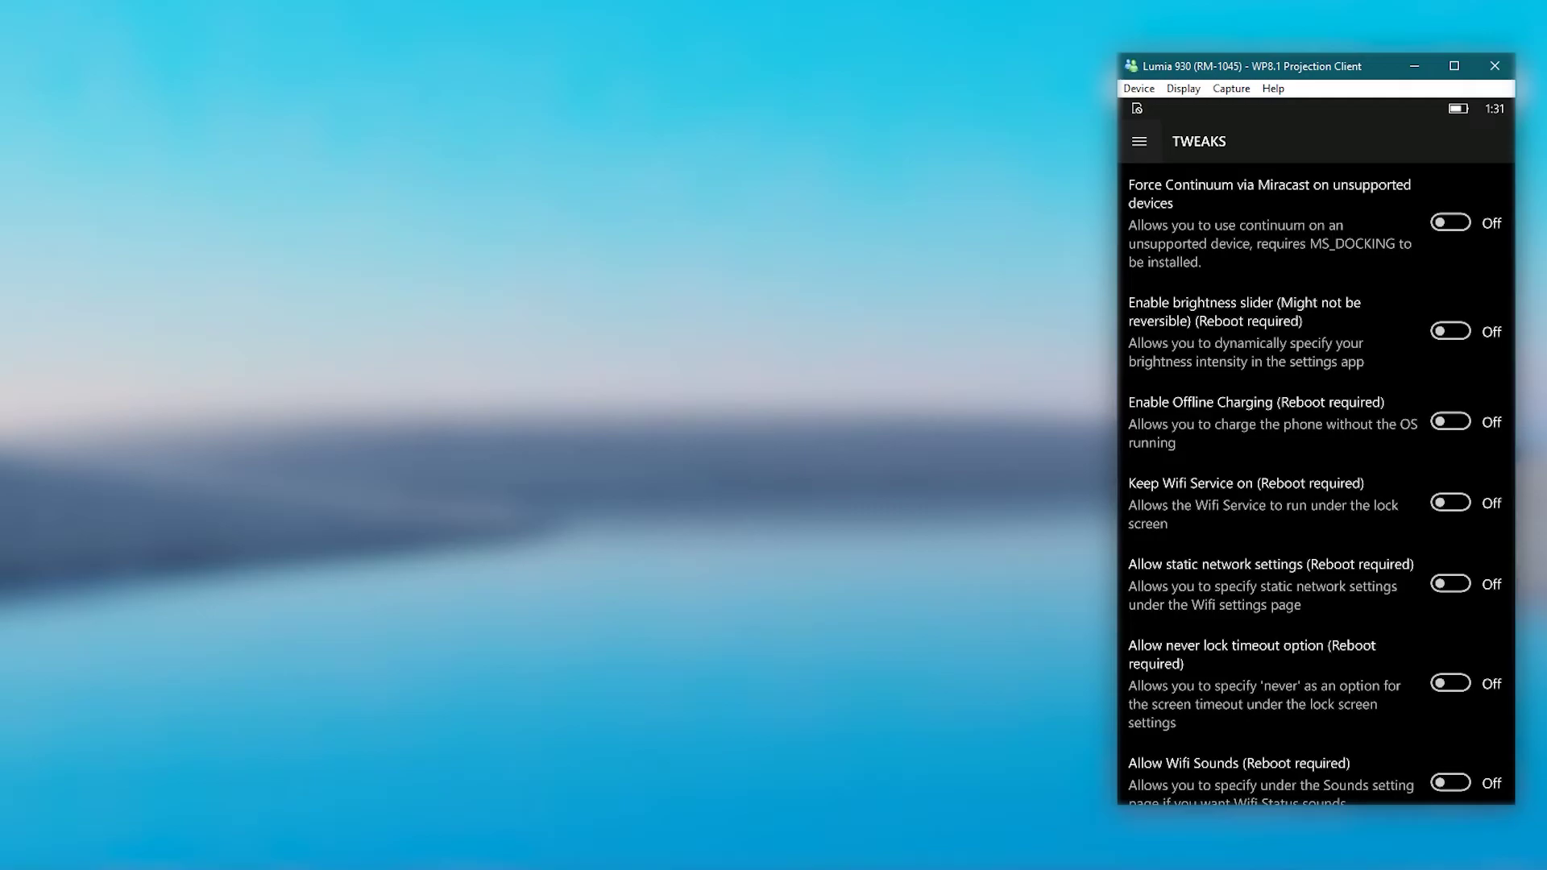
left_click(1474, 207)
- Return the phone to its Start screen
key("super")
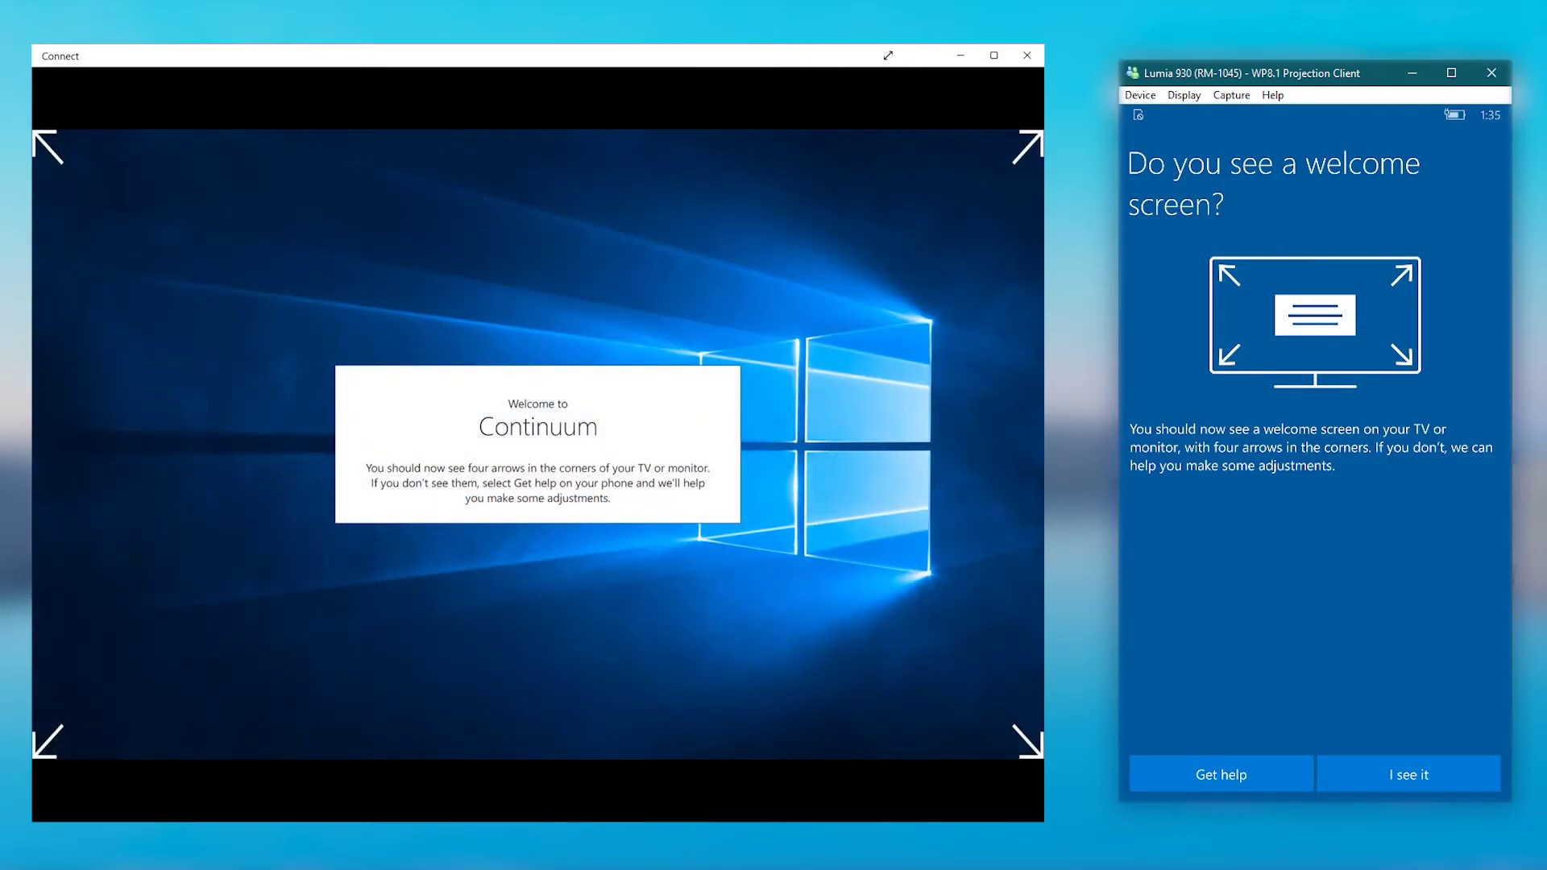
- Confirm the Continuum welcome screen, launch W.U.T from the Continuum Start menu, and view its About page for WUT 1.4.3
left_click(1408, 774)
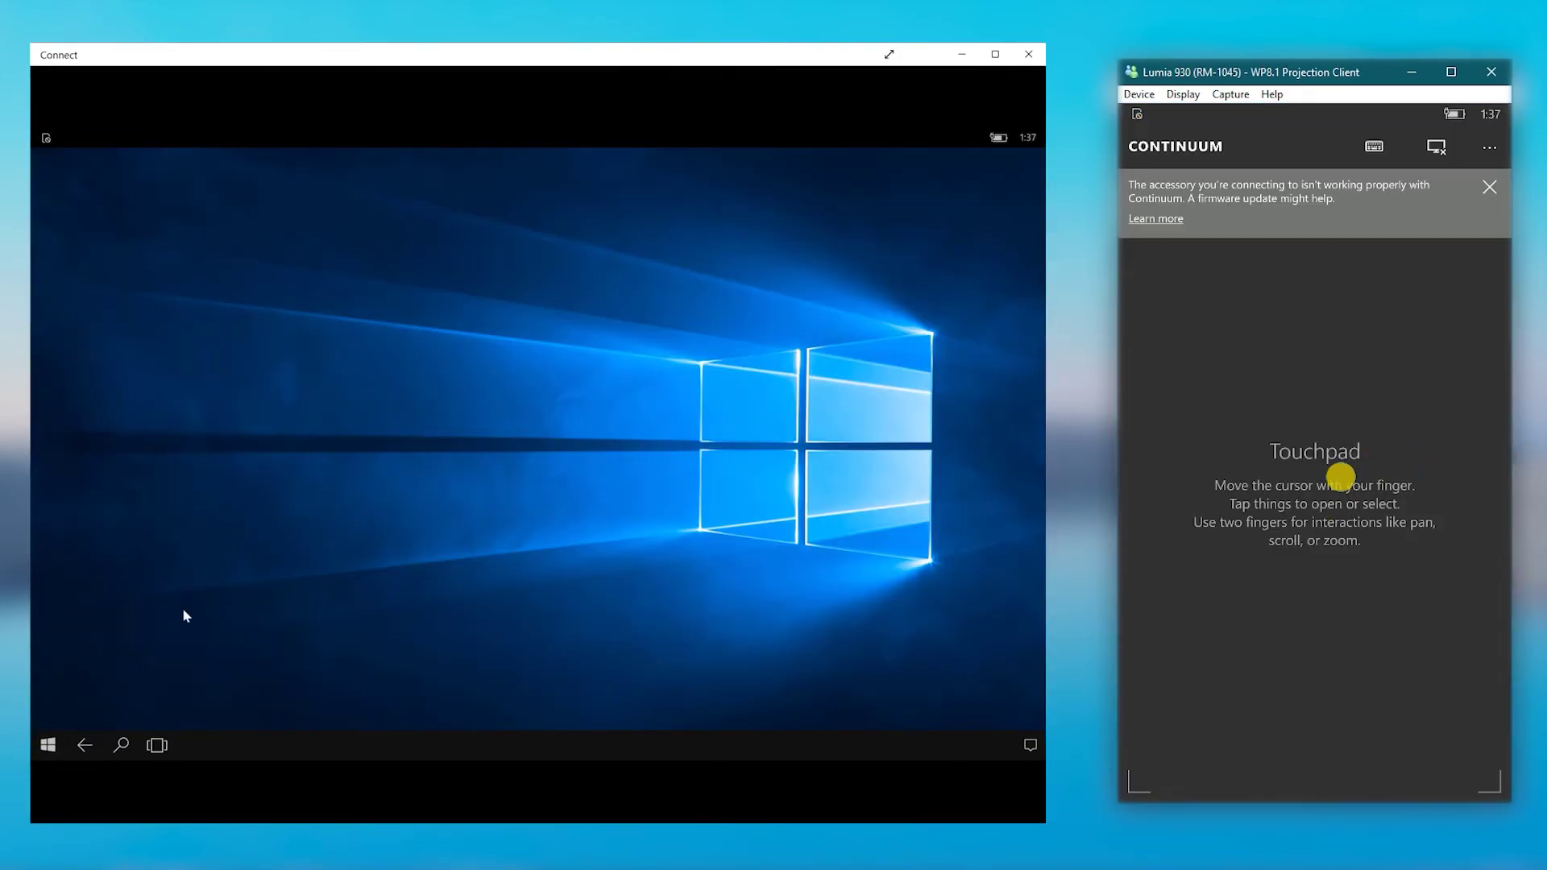
left_click_drag(1339, 484, 1229, 548)
left_click(1230, 614)
left_click_drag(1230, 614, 1323, 476)
left_click(1324, 475)
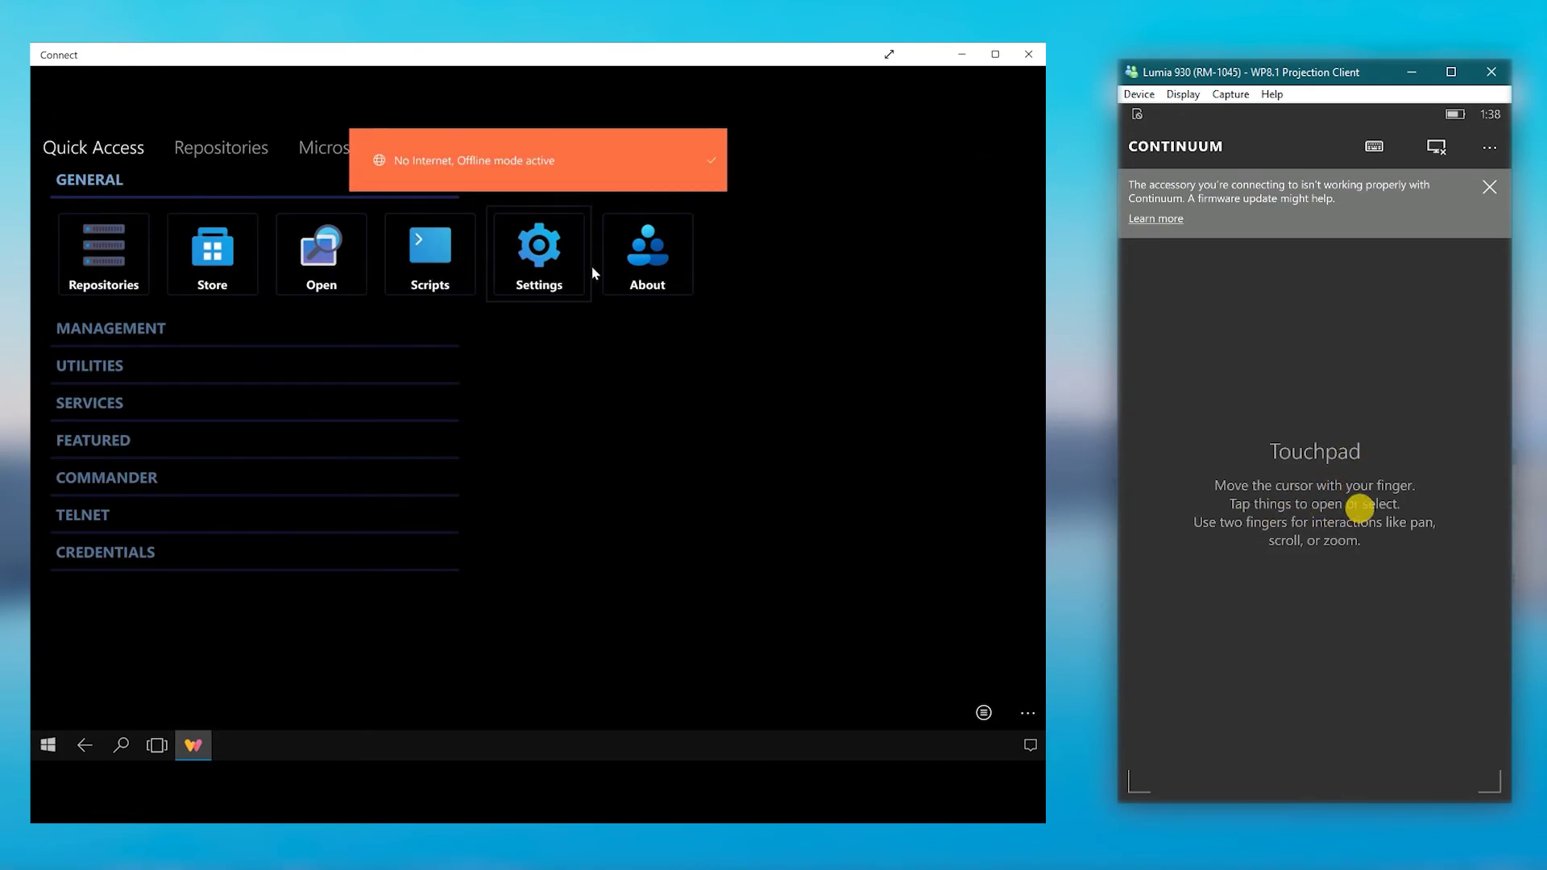
left_click(636, 260)
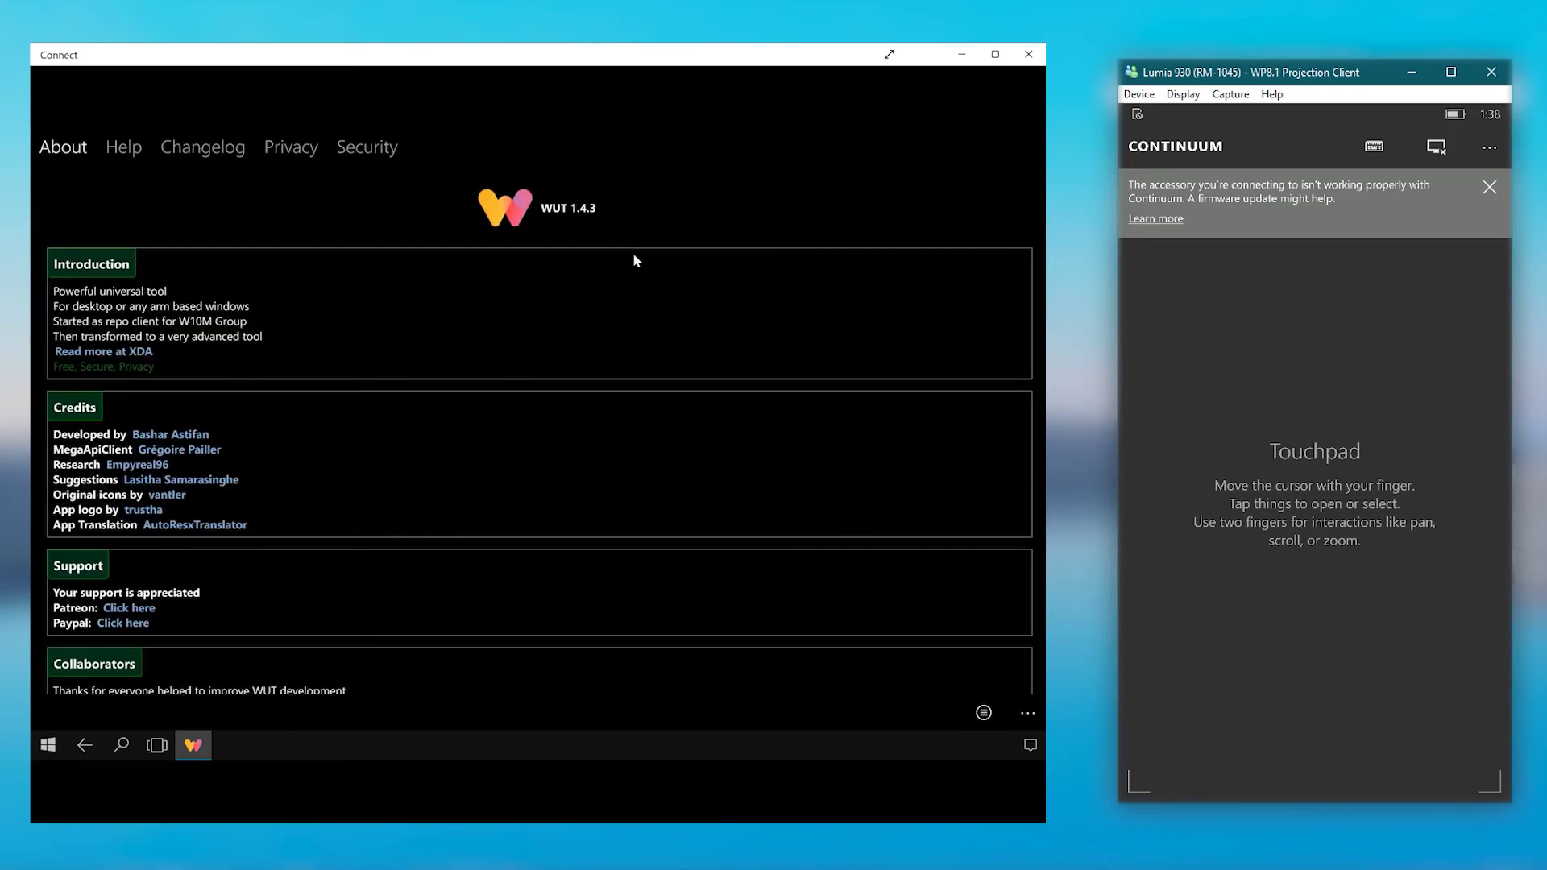